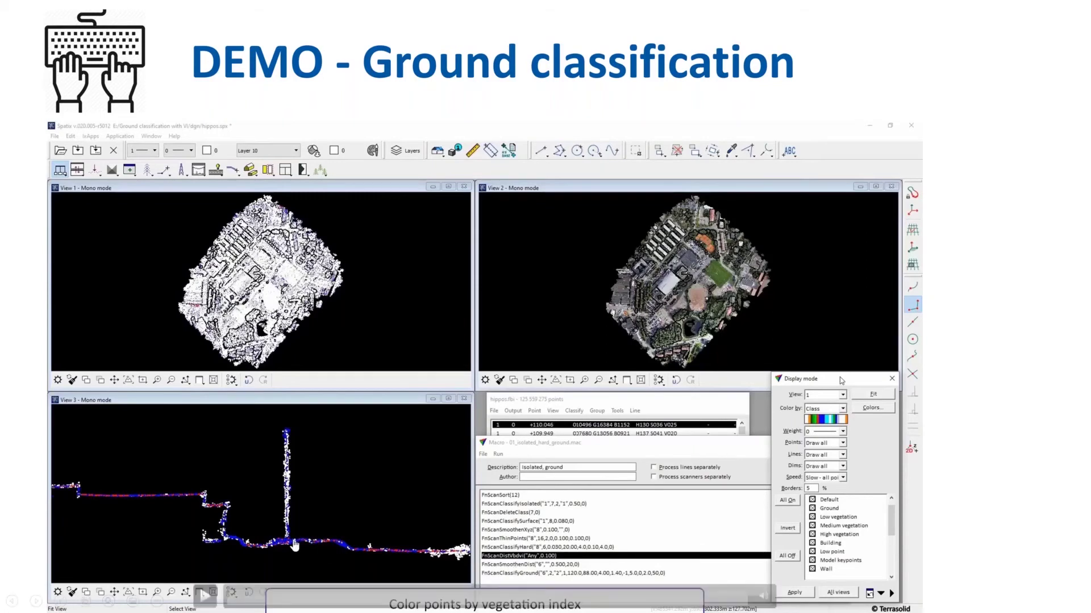
pyautogui.click(206, 595)
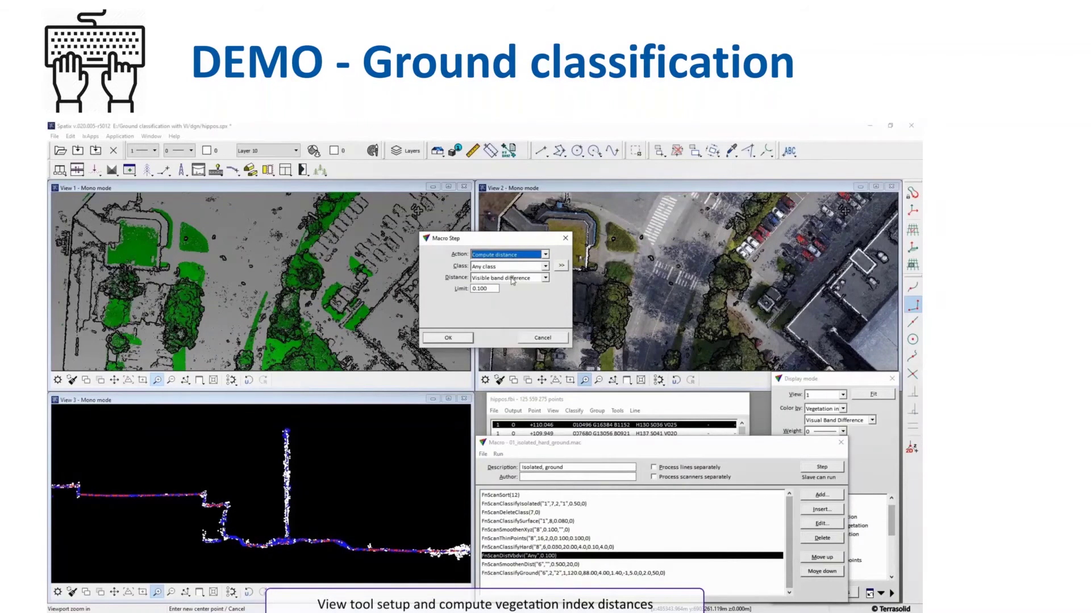
# - Run the Compute distance macro step (any class, visible band difference, limit 0.100) on all points
pyautogui.click(470, 337)
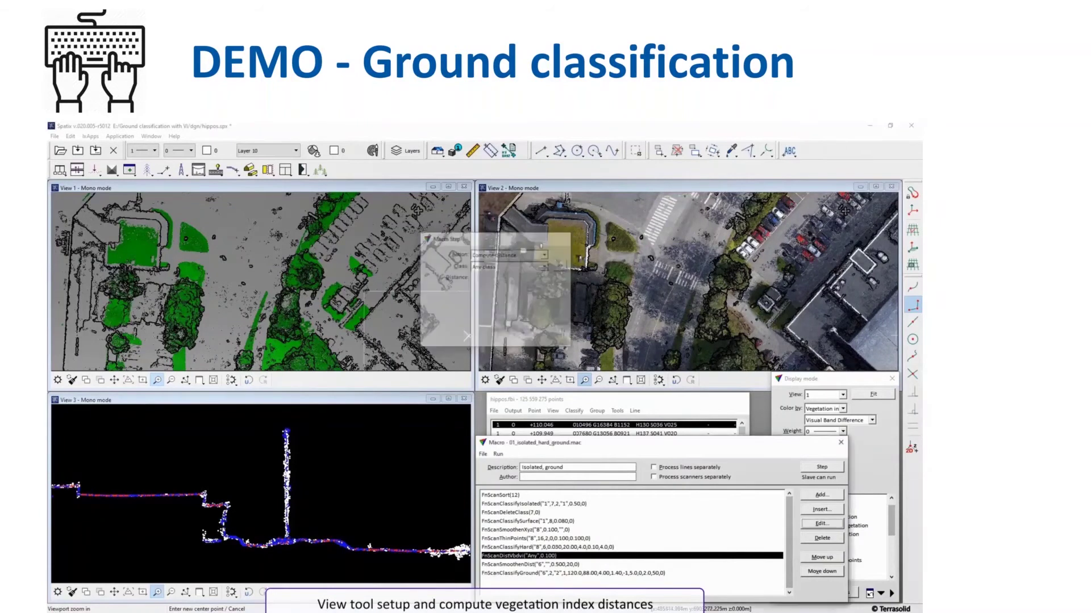
pyautogui.click(821, 468)
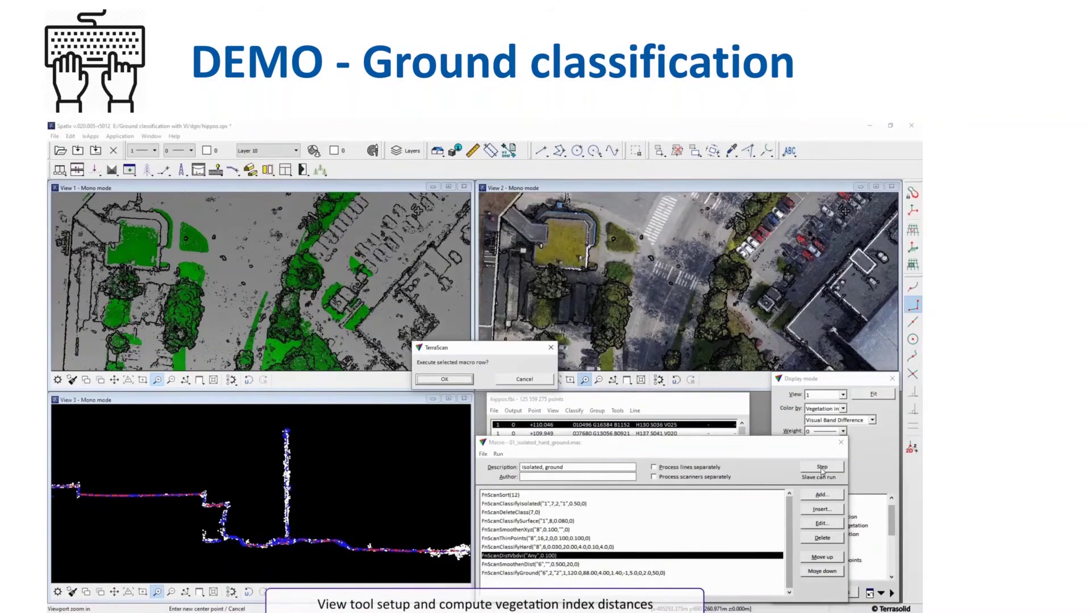
pyautogui.click(460, 380)
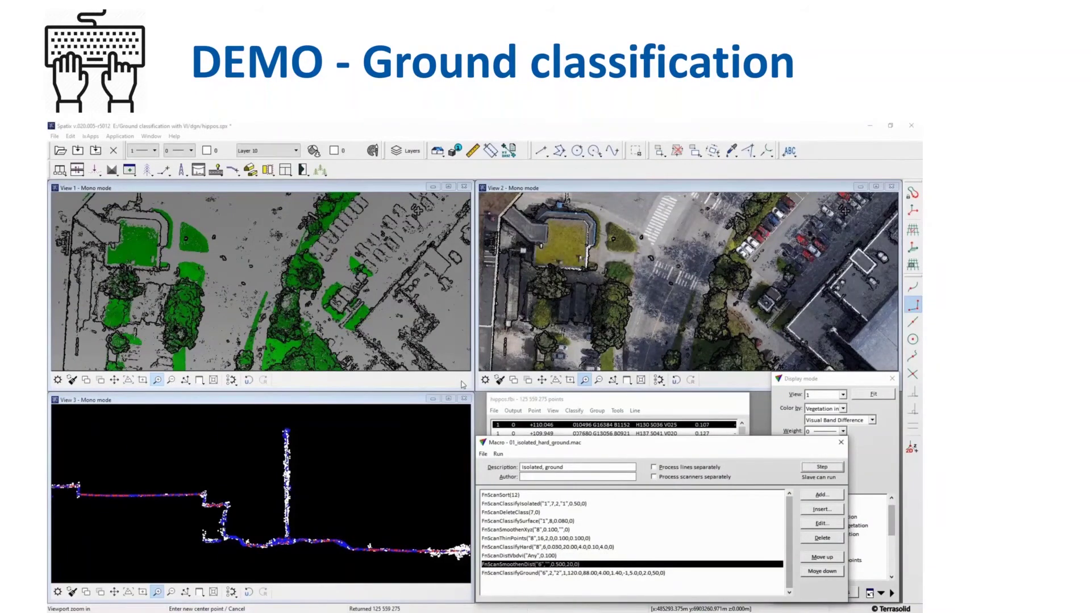
pyautogui.click(794, 385)
# - Set View 1 to colour its points by Distance
pyautogui.click(833, 409)
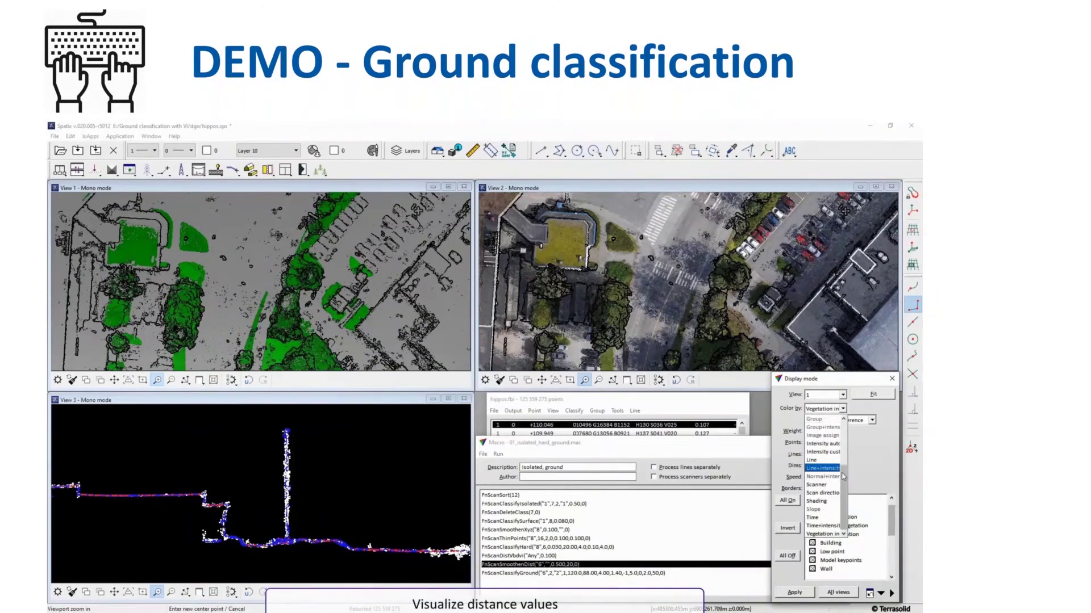
pyautogui.moveTo(843, 477); pyautogui.dragTo(840, 430)
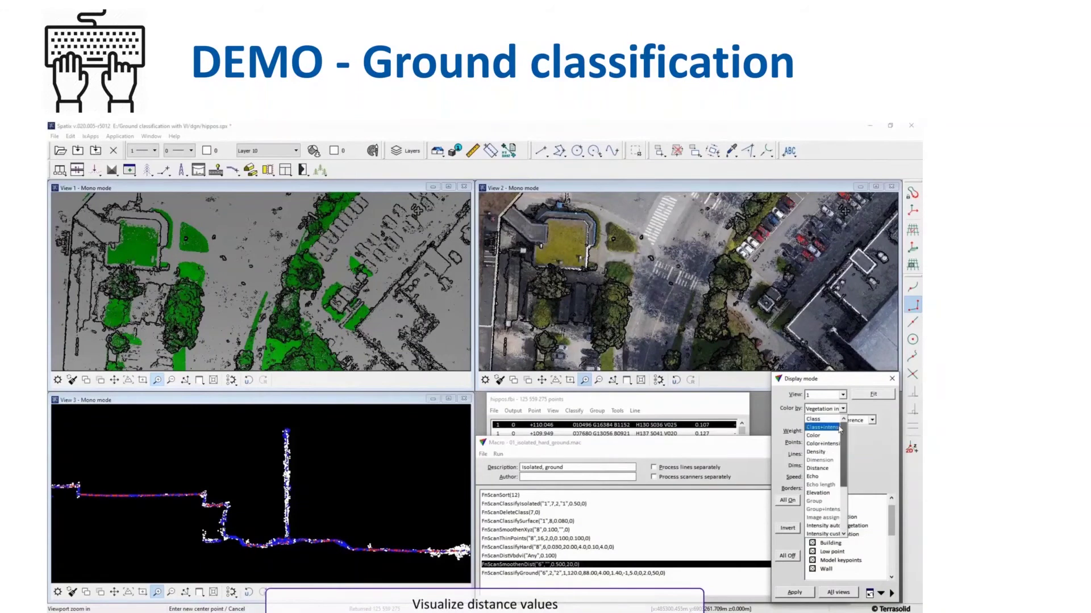
pyautogui.click(821, 468)
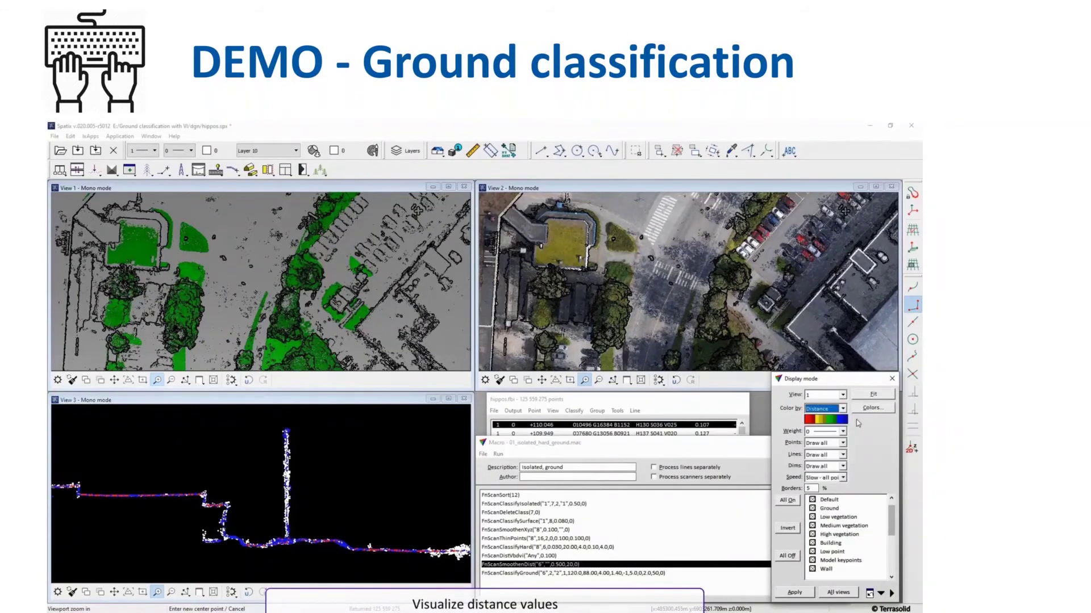
pyautogui.click(873, 408)
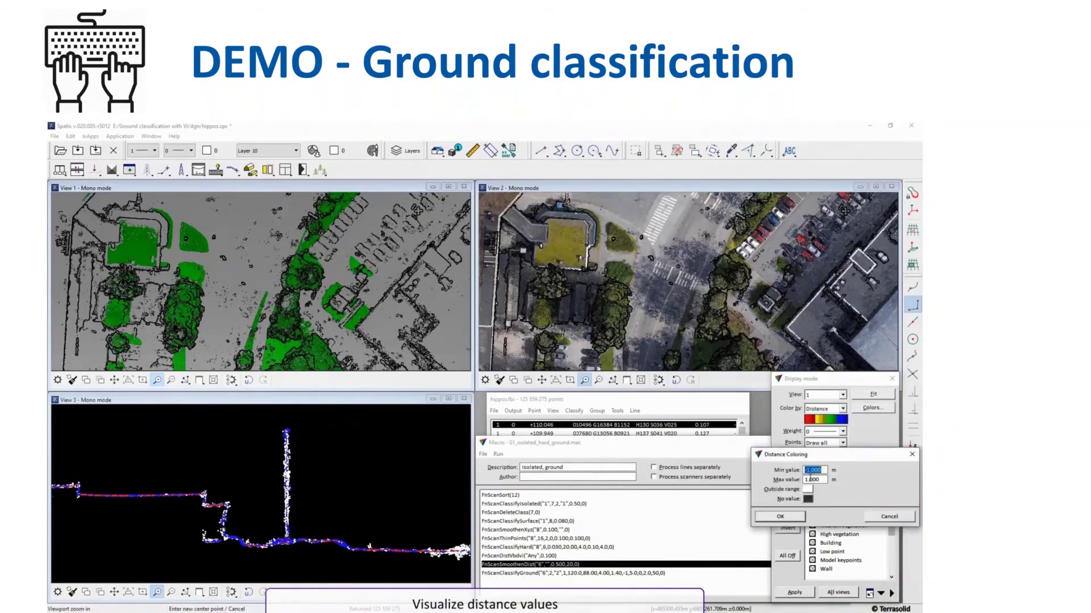
# - Load the VIdistance.clr colour scheme from the mission folder and accept it for View 1
pyautogui.click(794, 518)
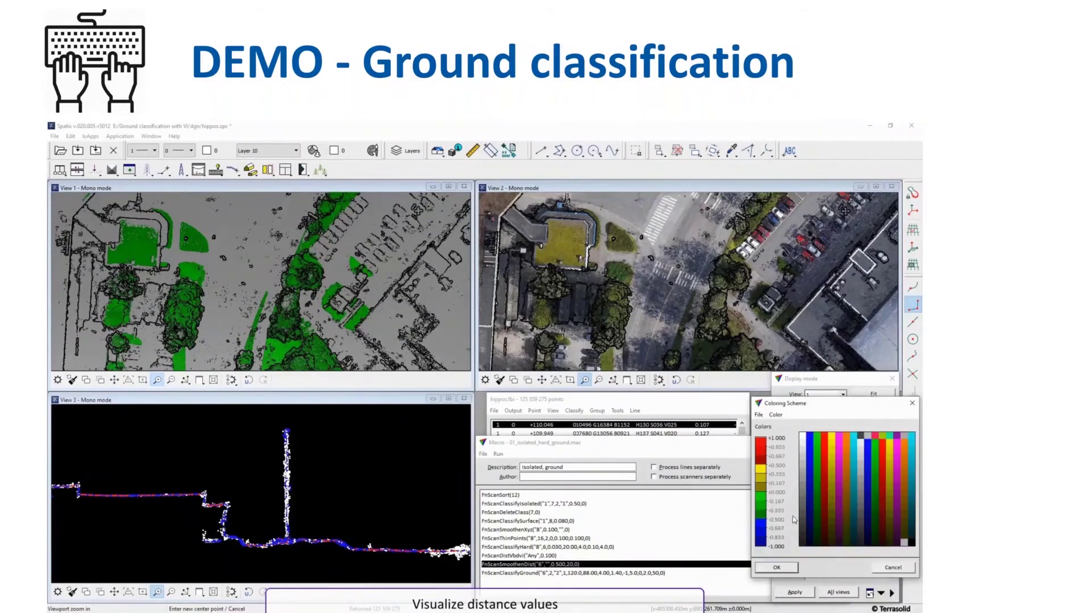
pyautogui.click(758, 415)
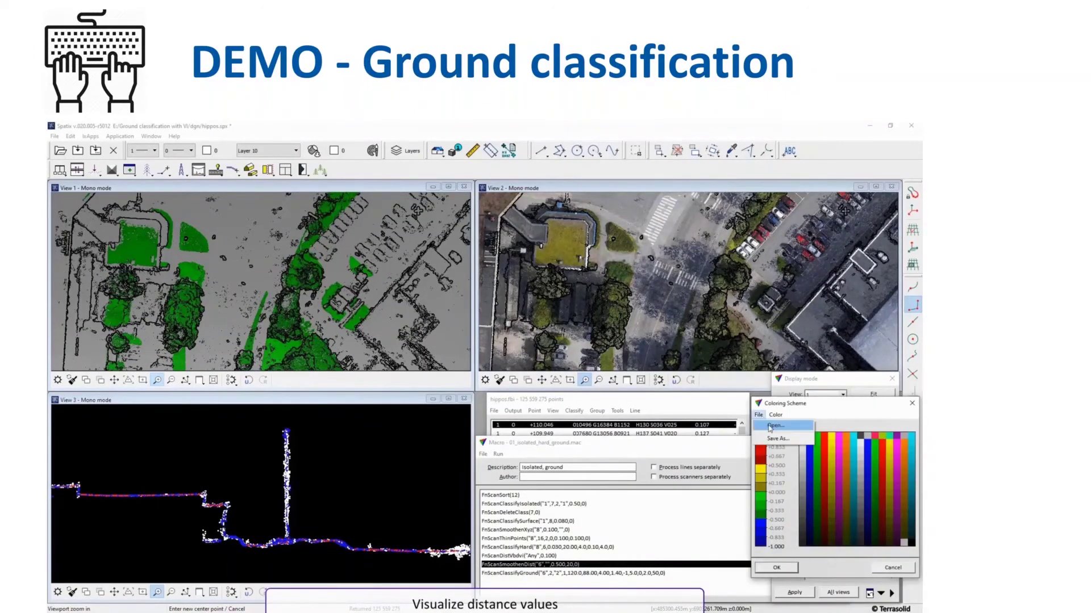
pyautogui.click(774, 426)
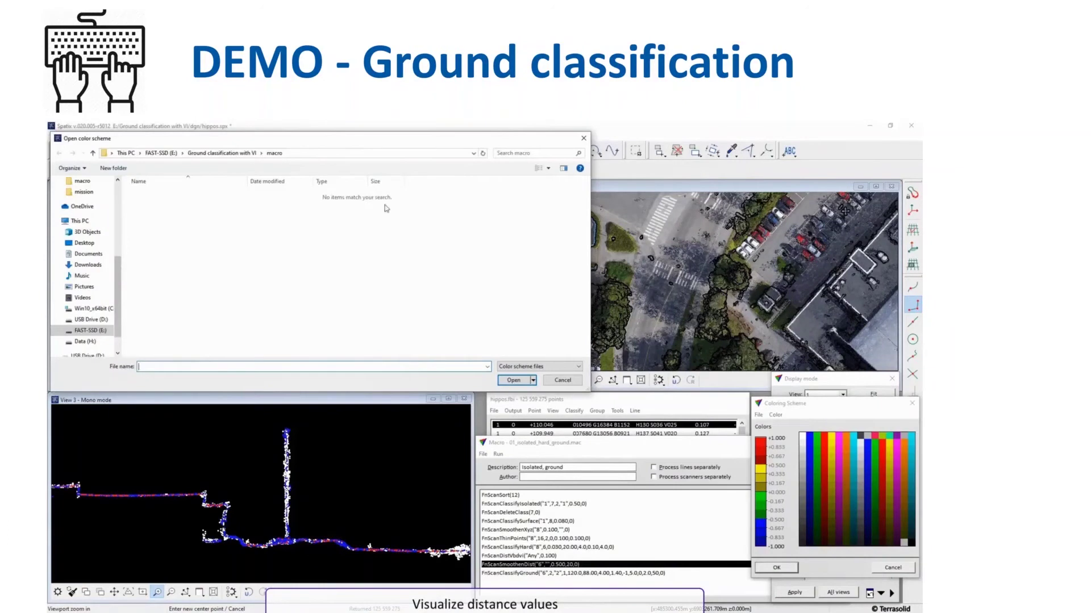
pyautogui.hotkey('alt', 'Up')
pyautogui.doubleClick(169, 262)
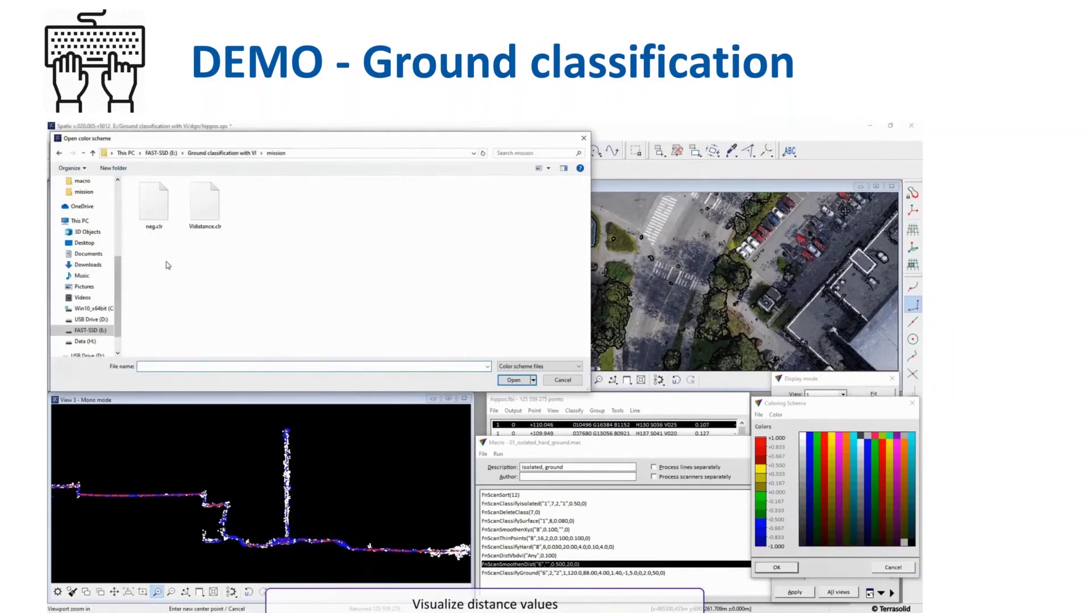
pyautogui.click(195, 225)
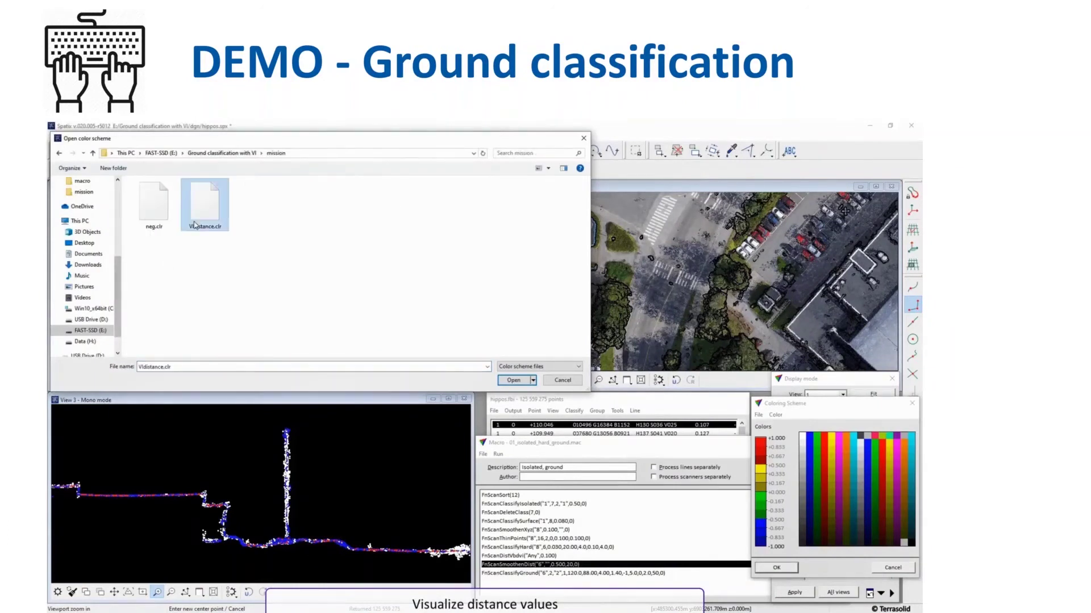
pyautogui.doubleClick(195, 225)
pyautogui.click(777, 569)
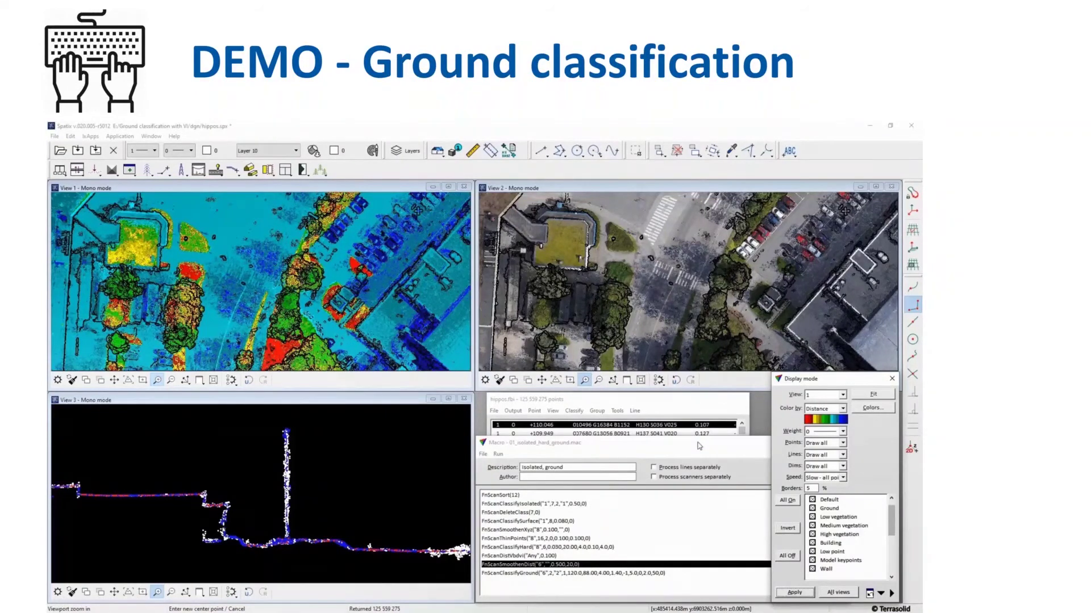
pyautogui.moveTo(292, 572)
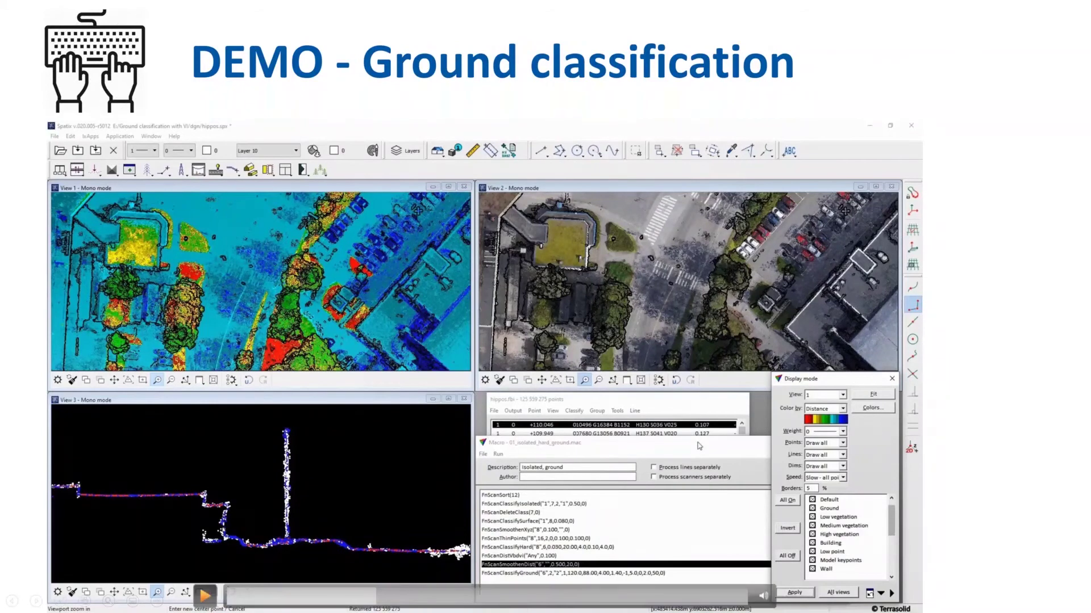
# - Play the demo on to the FnScanSmoothenDist macro step's settings for the Building class
pyautogui.click(205, 594)
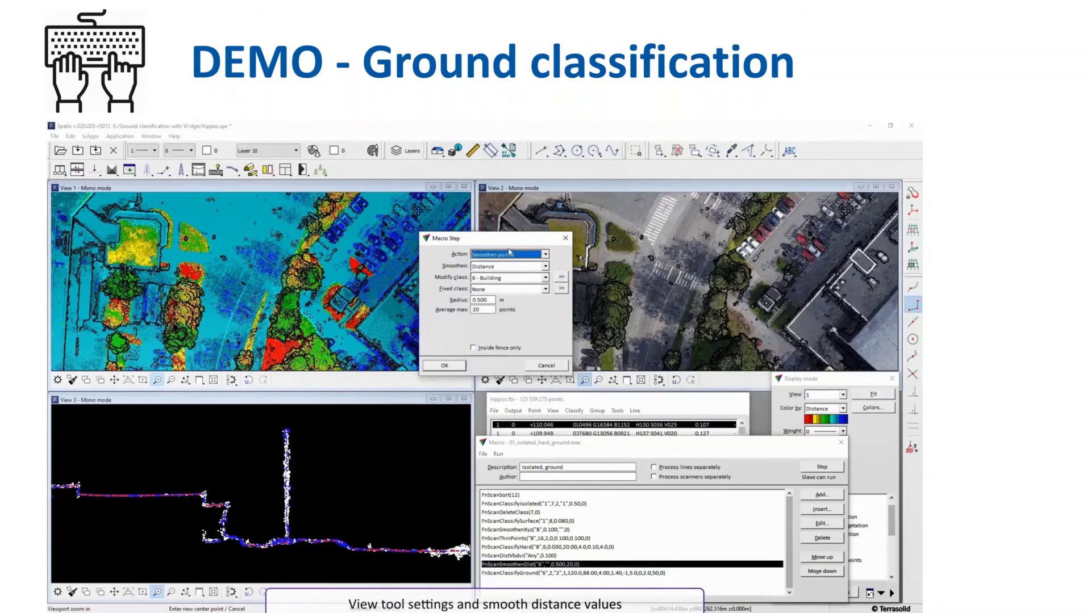
pyautogui.moveTo(205, 597)
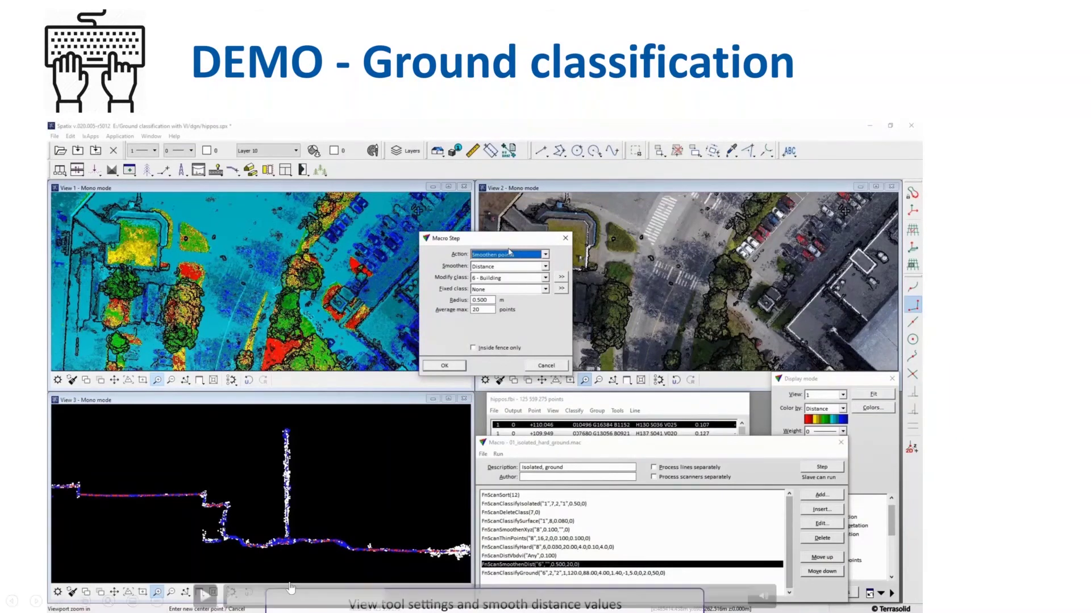
pyautogui.click(205, 598)
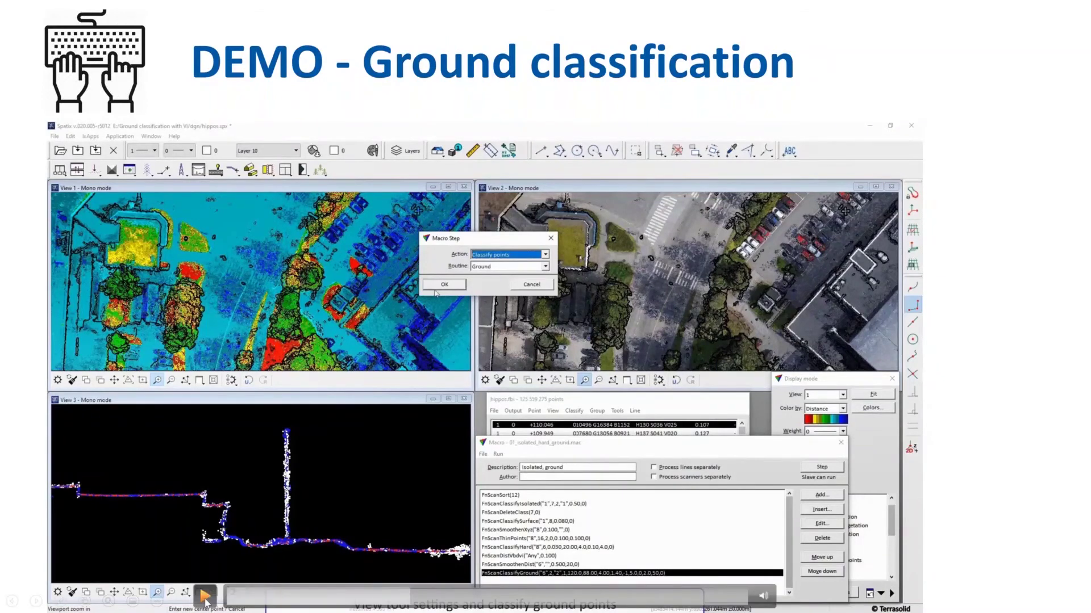
# - Continue the demo to the Classify Ground dialog moving Building to Ground with distance rating
pyautogui.click(205, 598)
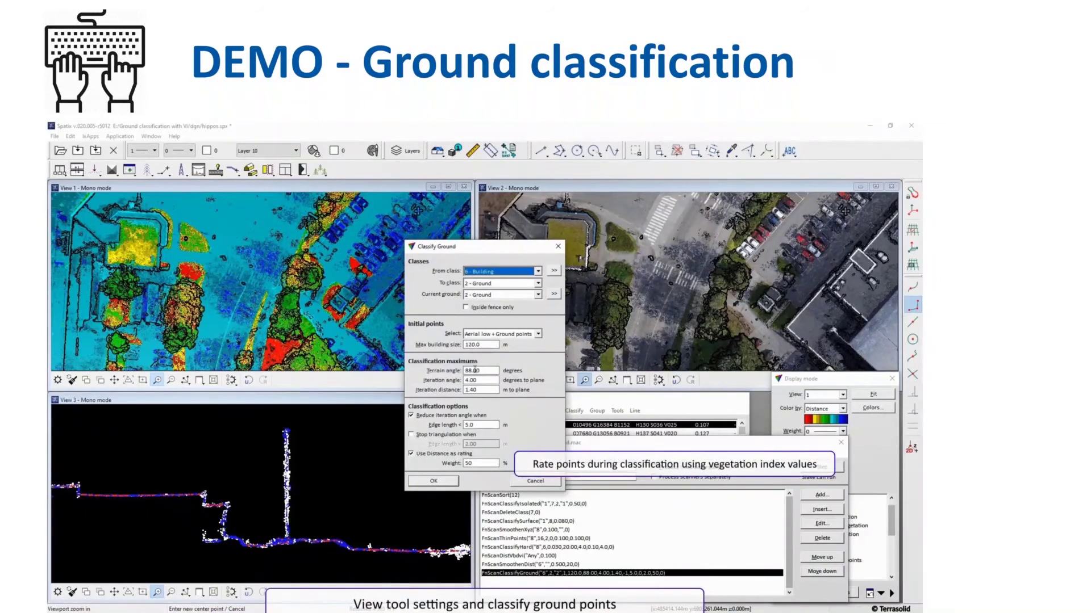
pyautogui.moveTo(257, 602)
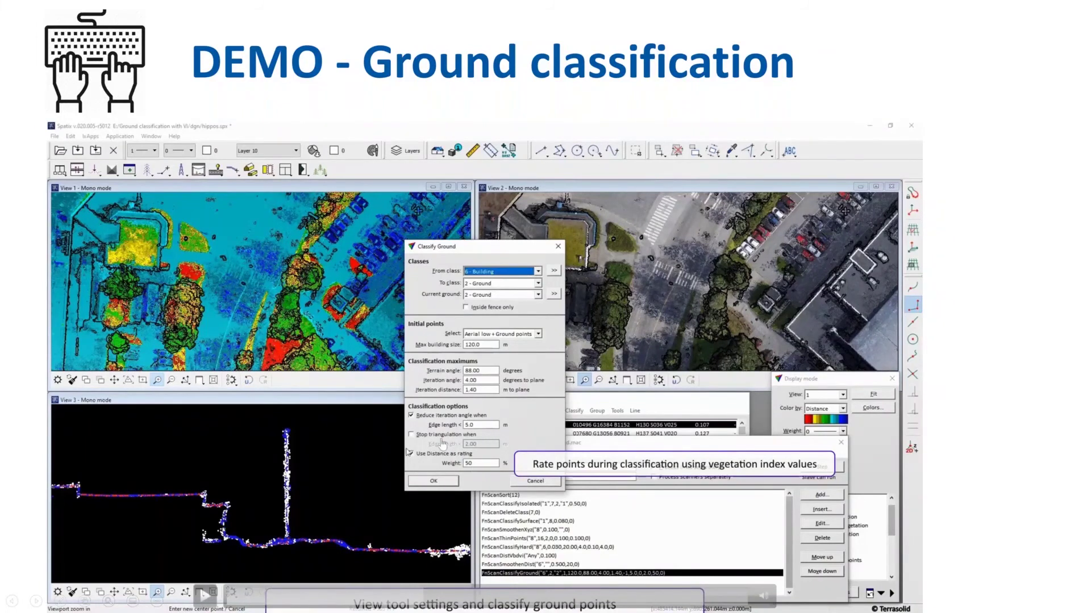
# - Enter 50 as the distance weight and let the ground classification step run
pyautogui.doubleClick(468, 464)
pyautogui.write('50')
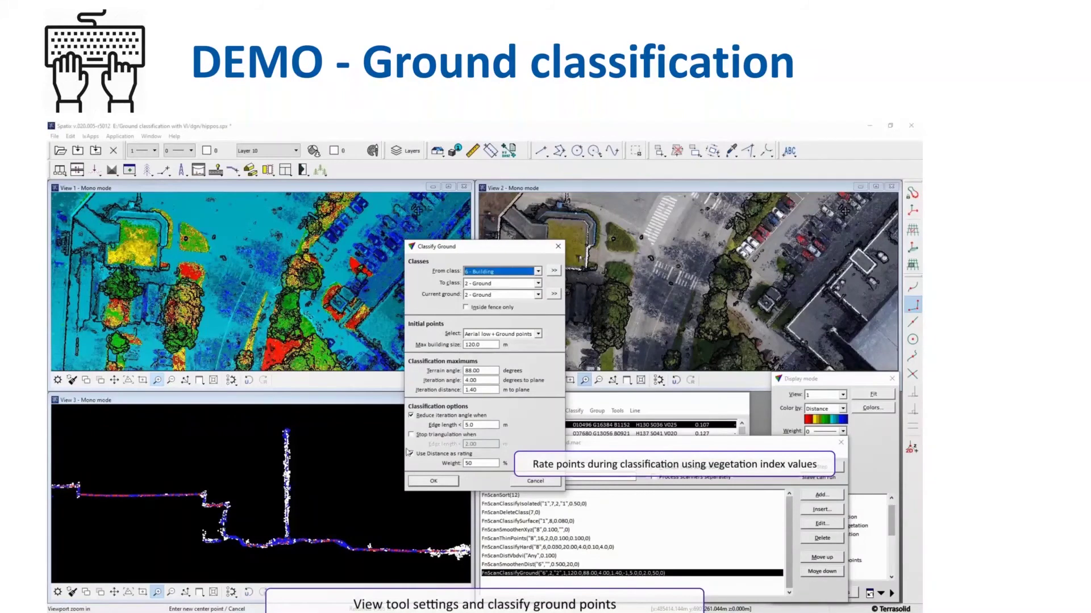
pyautogui.moveTo(205, 597)
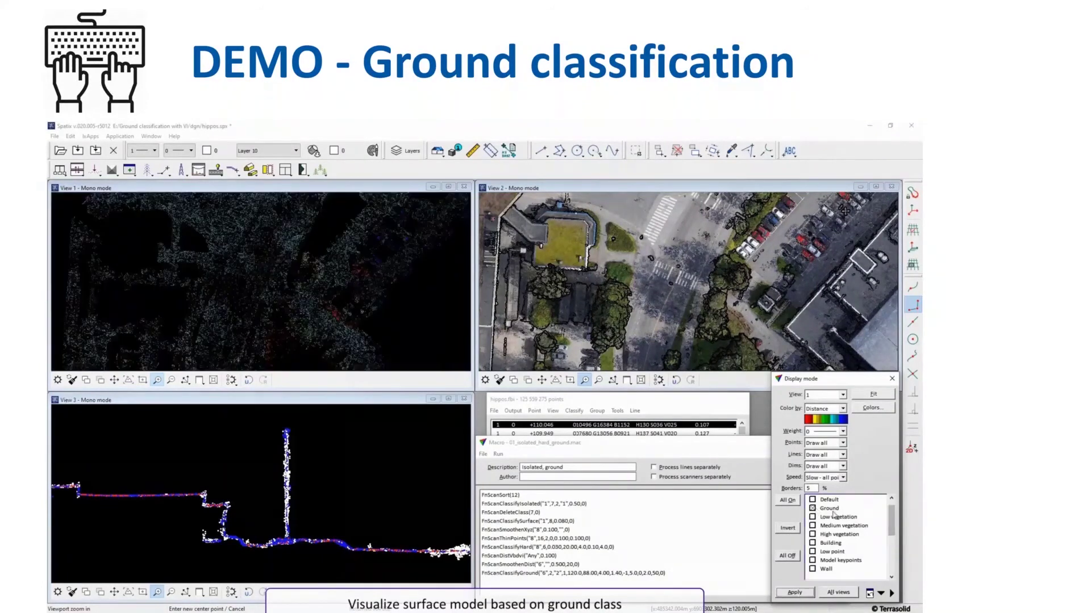
# - Let the demo continue through View 1's 10° shading and closing the ground classification macro
pyautogui.moveTo(229, 355)
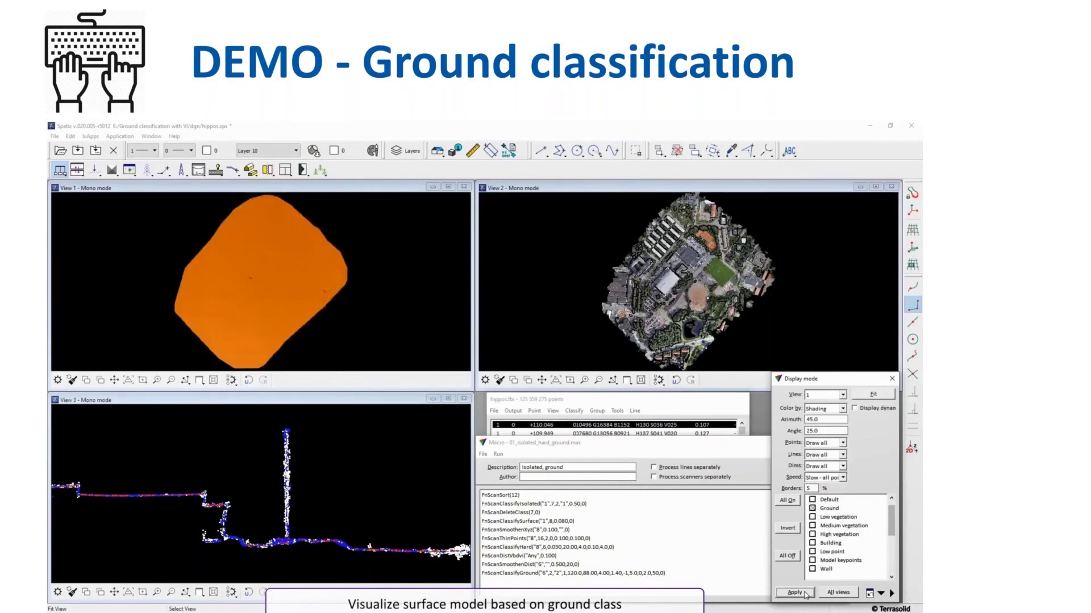
pyautogui.moveTo(296, 502)
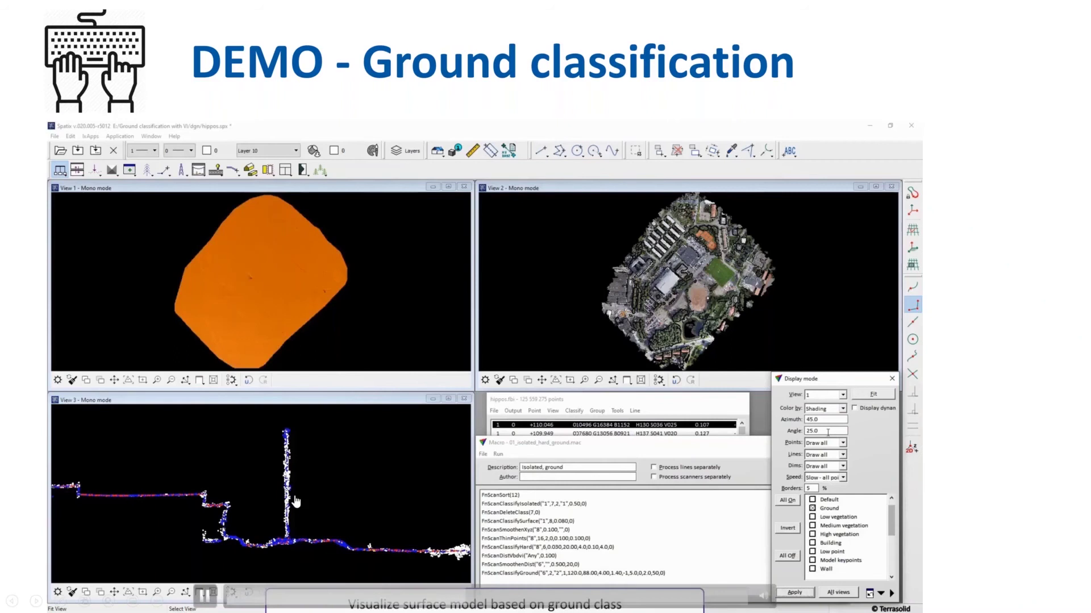
pyautogui.click(205, 597)
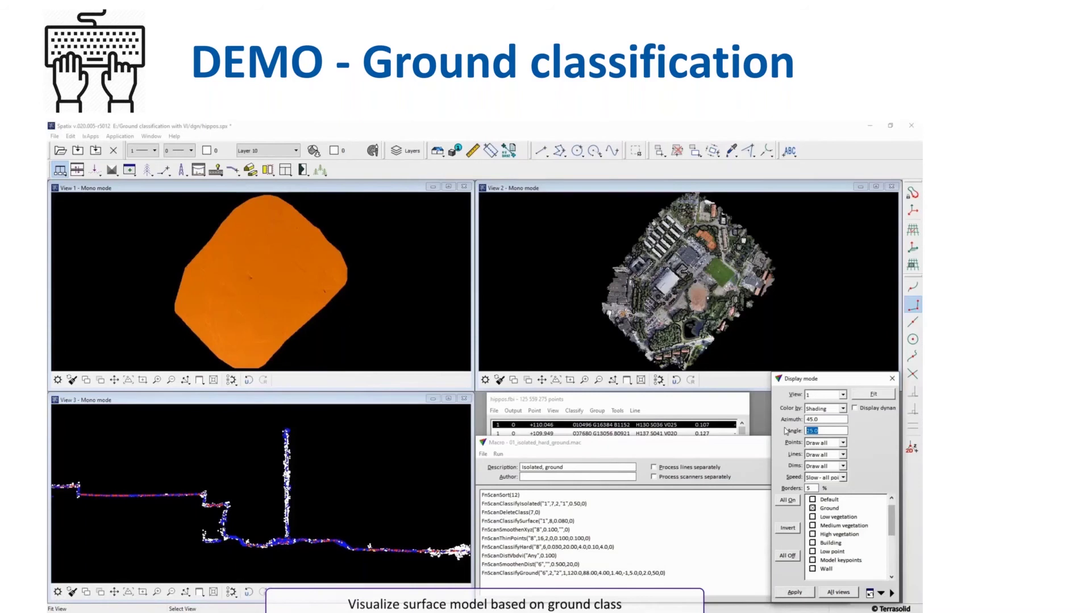
pyautogui.click(205, 597)
pyautogui.moveTo(204, 597)
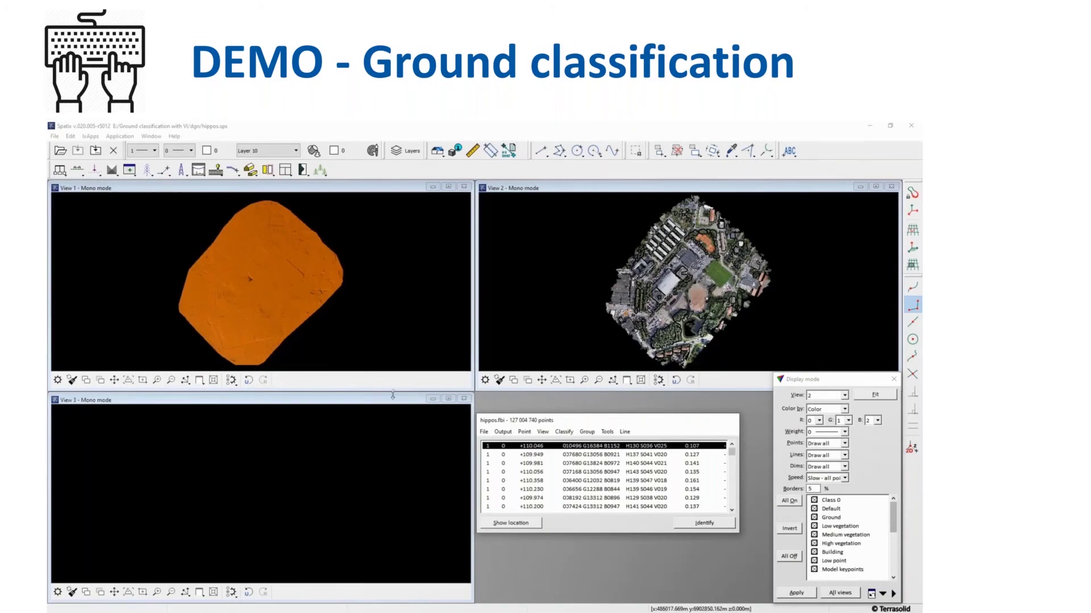
# - Read the ground_without_VI.fbi points from the Ground classification with VI folder
pyautogui.click(484, 432)
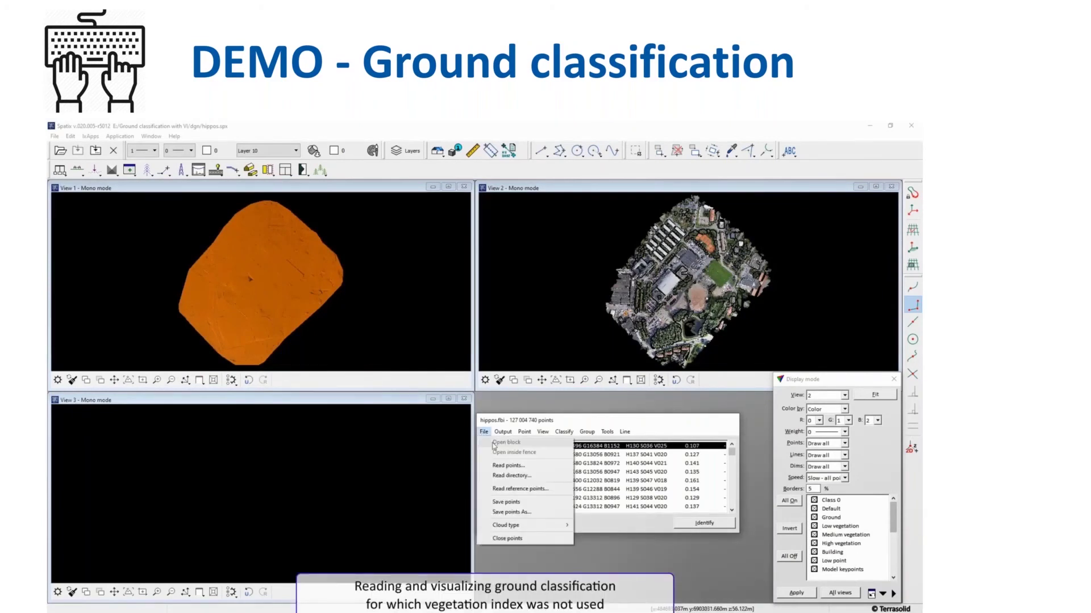
pyautogui.click(507, 465)
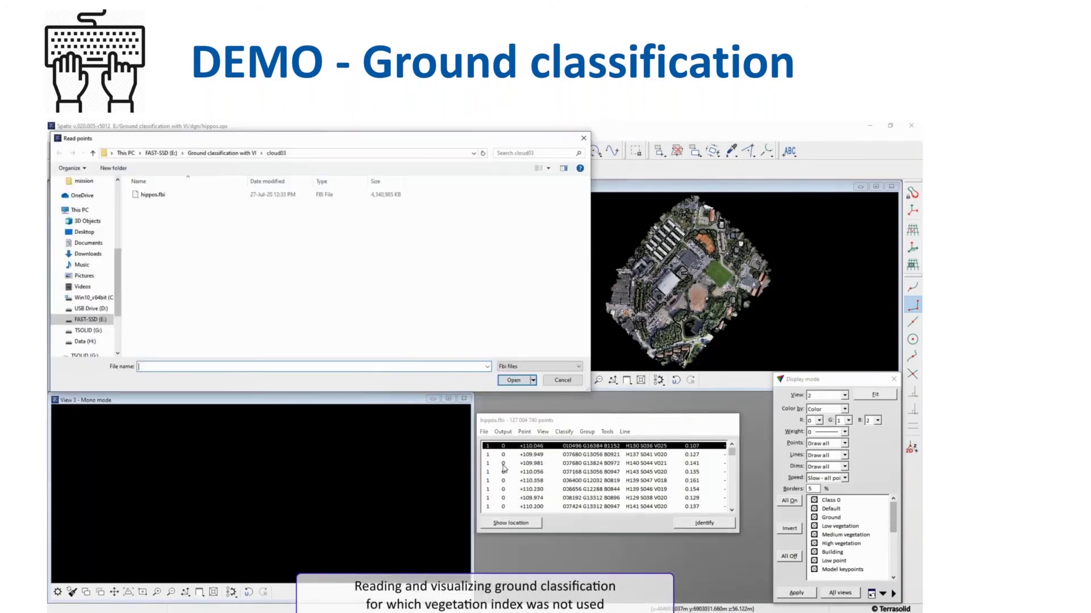
pyautogui.click(227, 153)
pyautogui.doubleClick(176, 272)
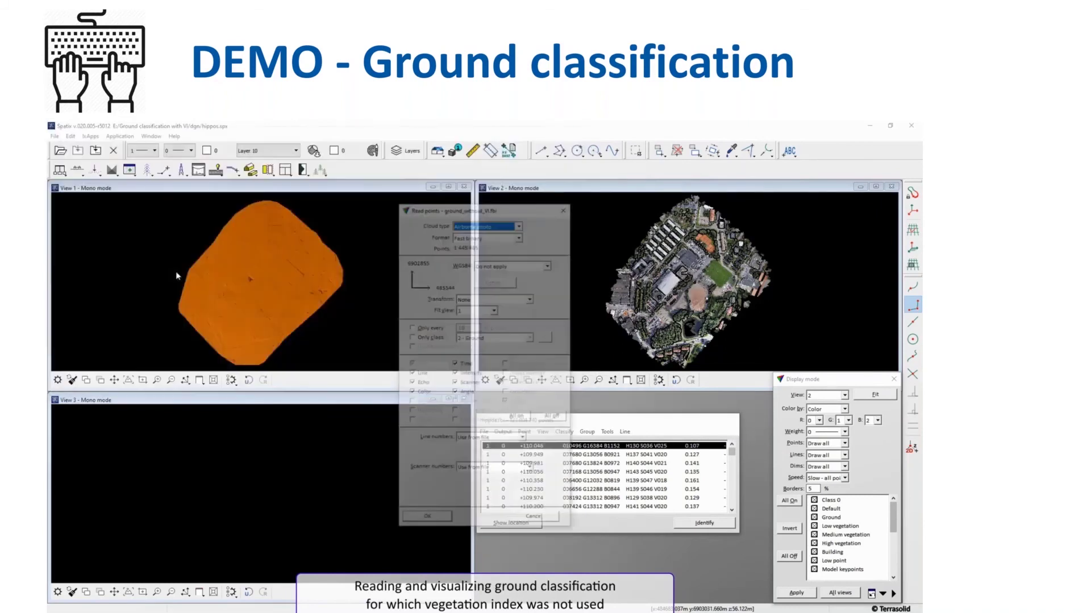
pyautogui.click(429, 520)
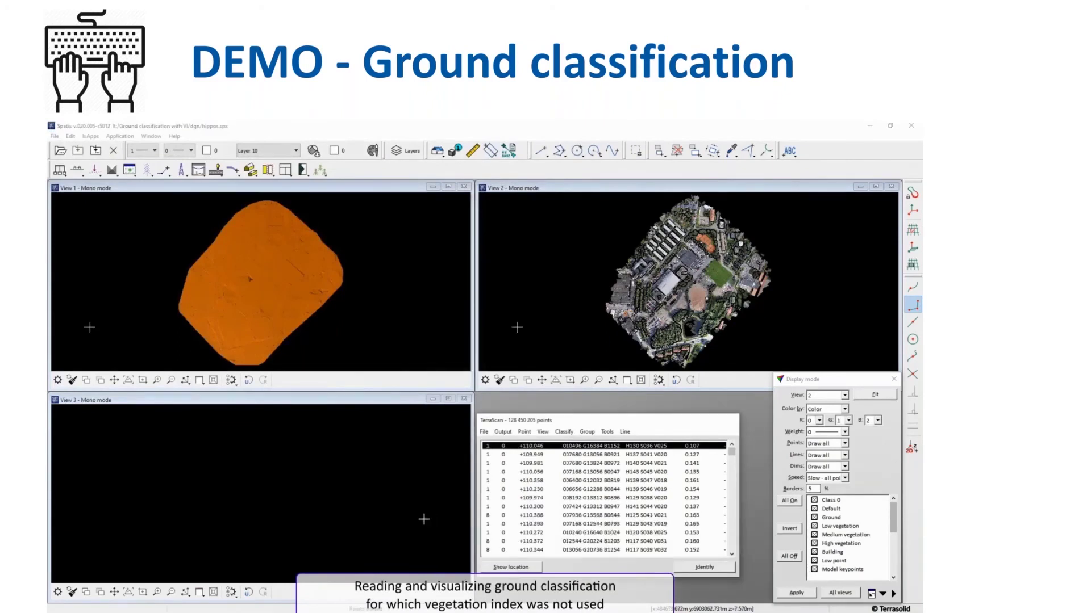
# - Set View 3 to colour by Shading with a 10° angle
pyautogui.click(827, 395)
pyautogui.click(814, 422)
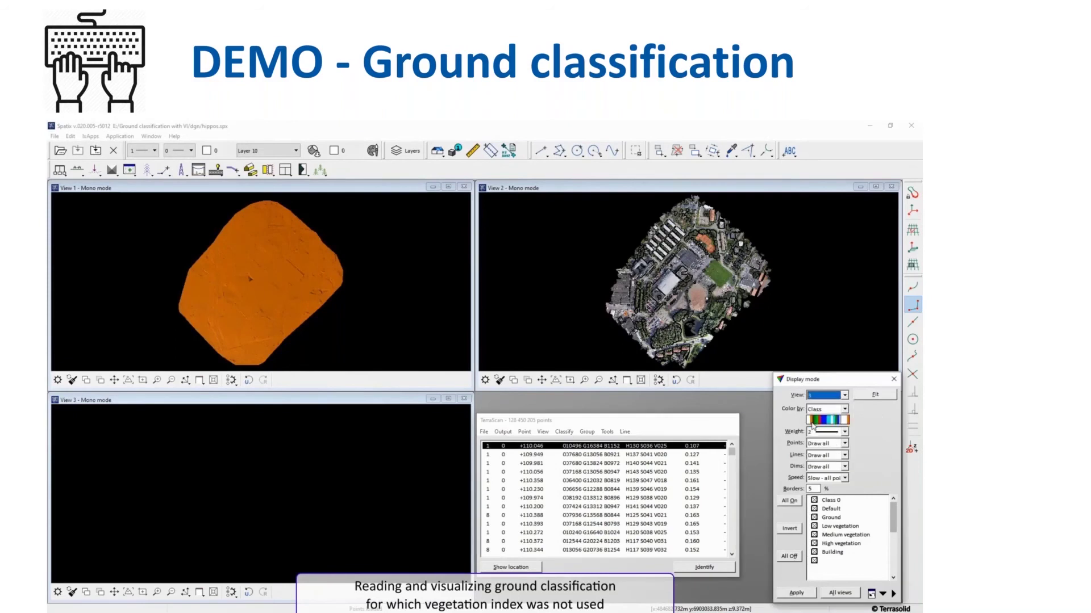
pyautogui.click(817, 409)
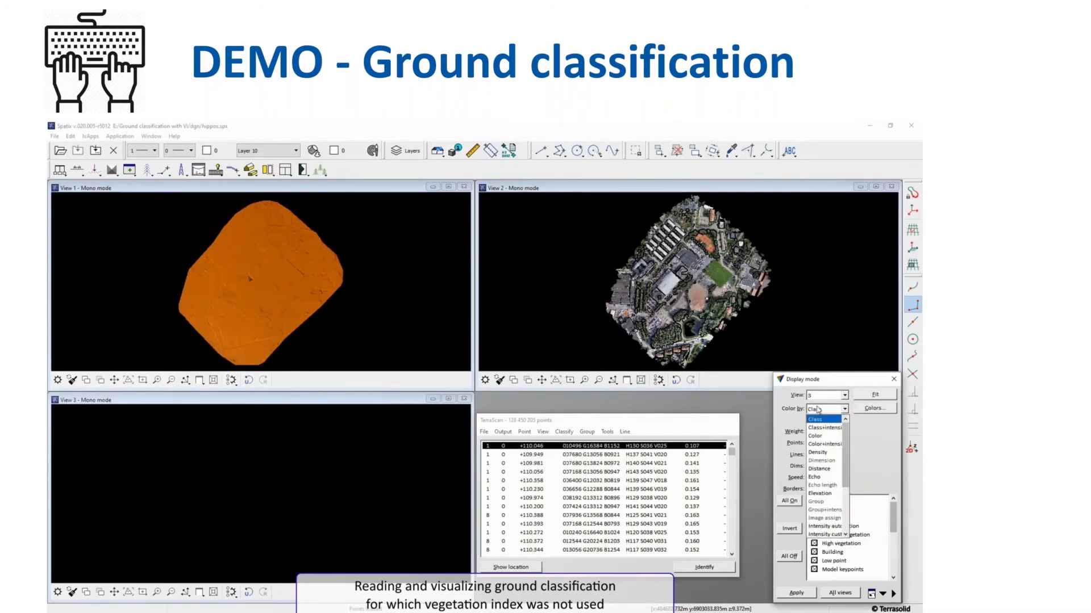
pyautogui.scroll(-2, 819, 479)
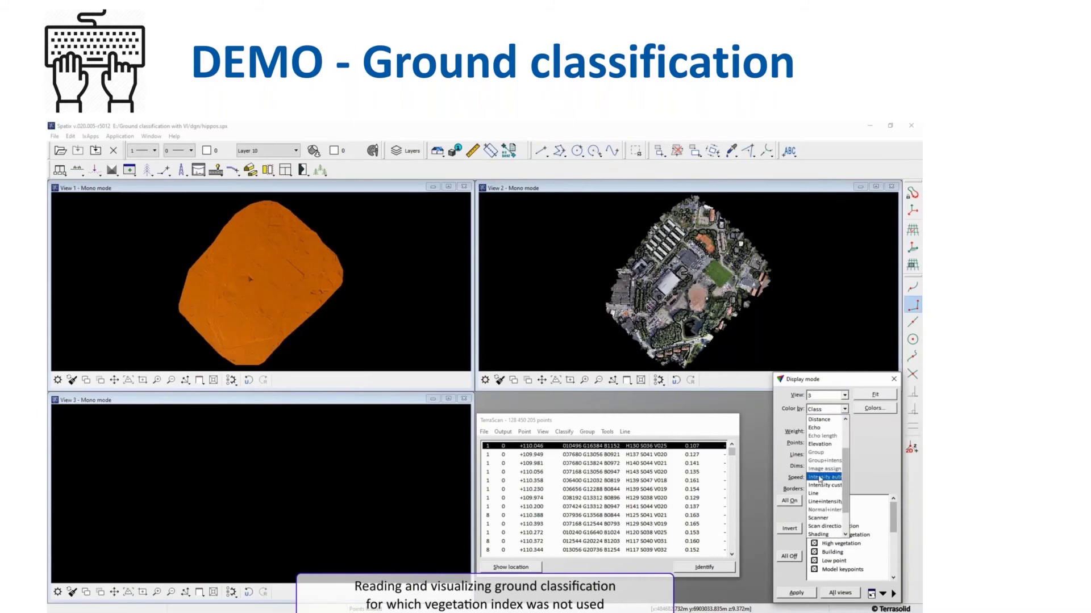
pyautogui.click(821, 535)
pyautogui.press('Tab')
pyautogui.press('Tab')
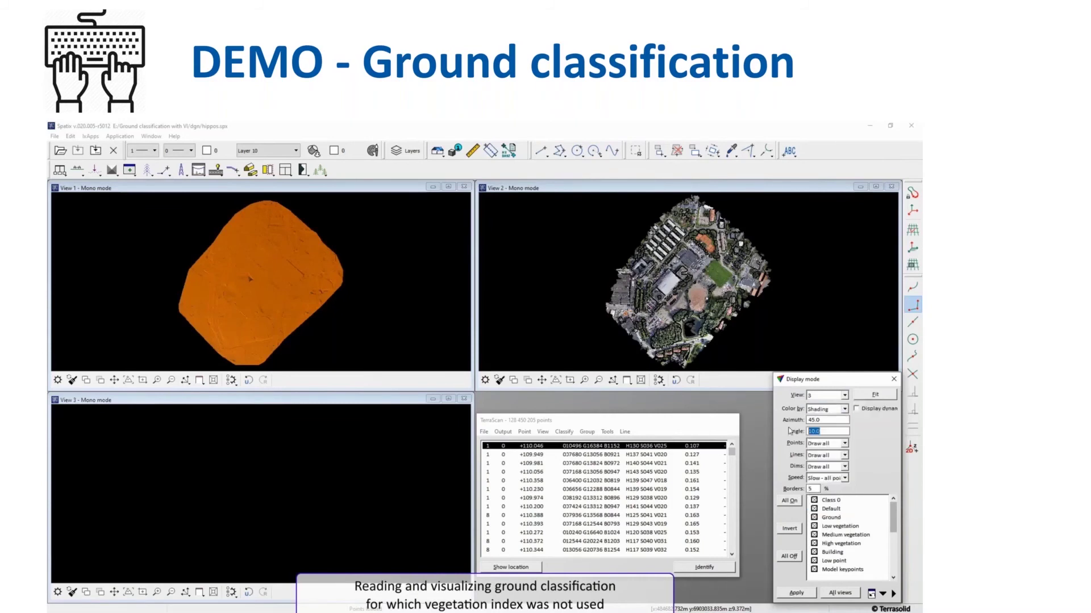
pyautogui.write('10')
# - Show only the Ground without VI class in View 3, fitted and seen from the top
pyautogui.click(793, 556)
pyautogui.scroll(-1, 824, 540)
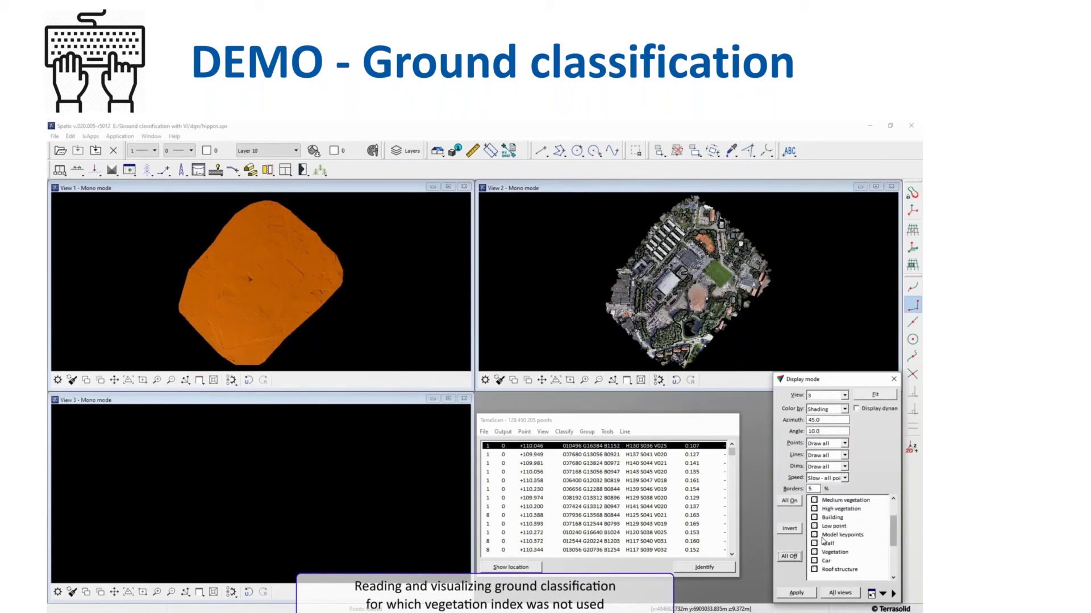
pyautogui.scroll(-2, 825, 541)
pyautogui.click(815, 571)
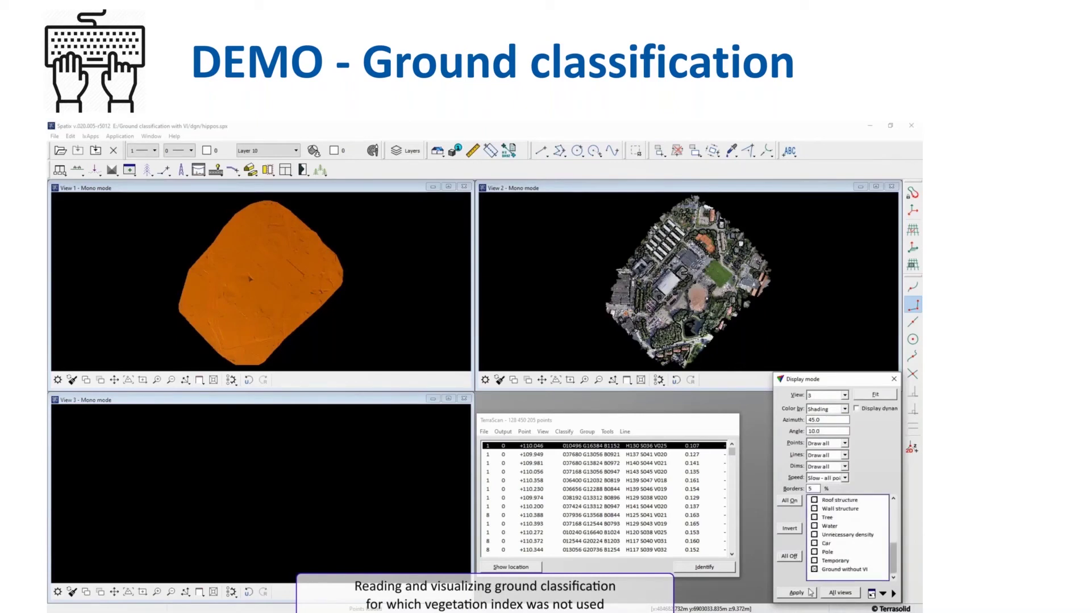
pyautogui.click(810, 593)
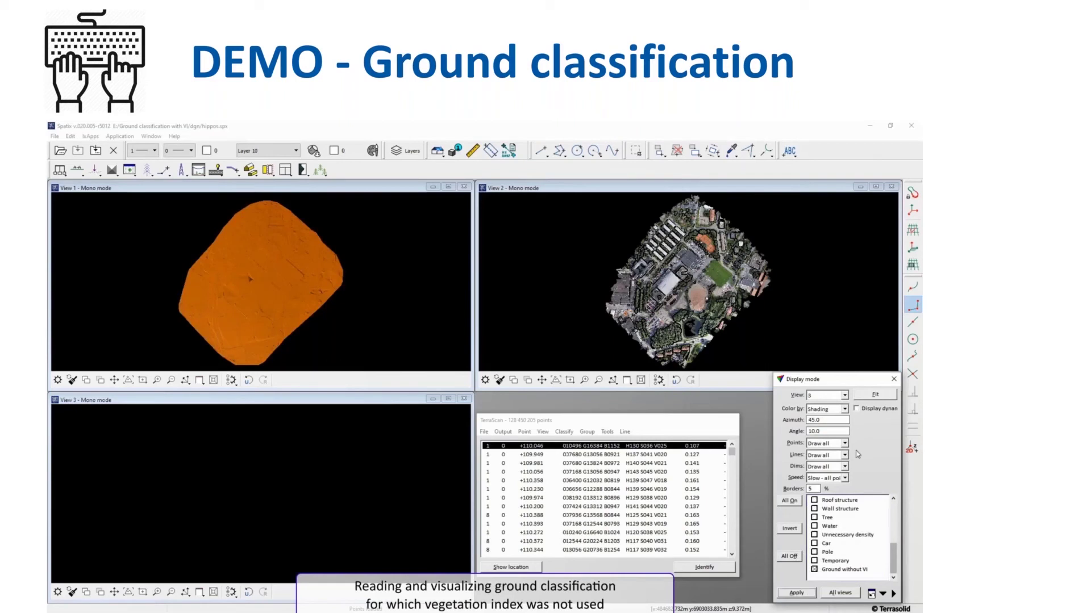
pyautogui.click(873, 396)
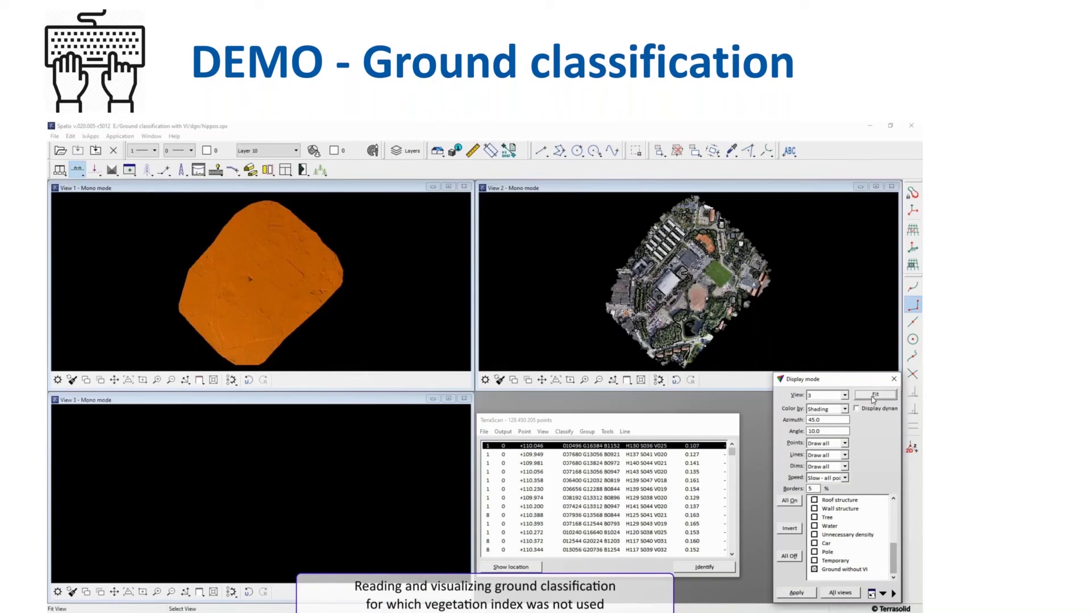
pyautogui.click(199, 592)
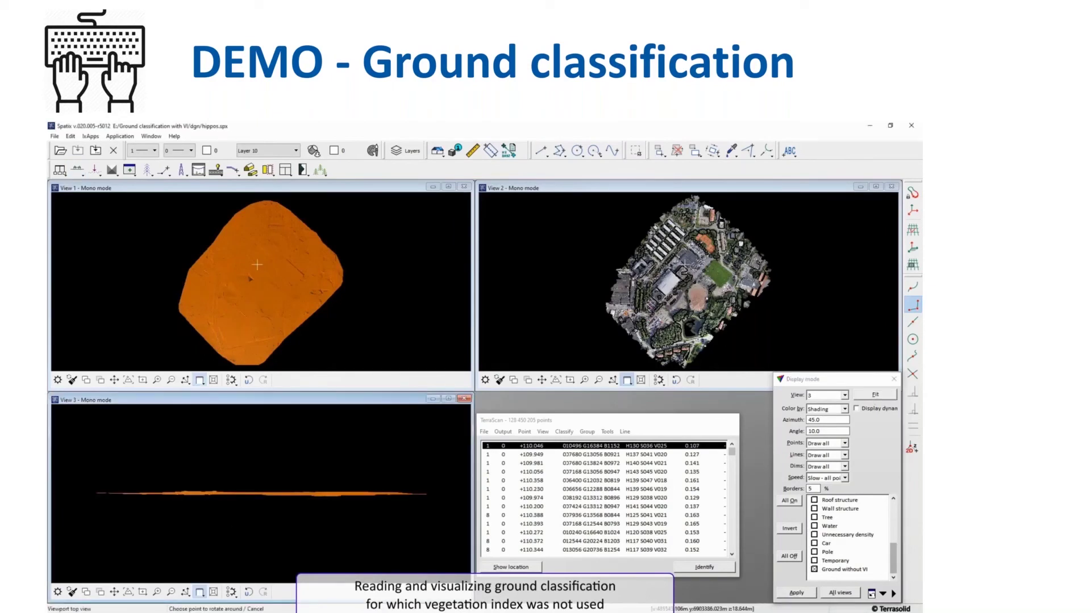
pyautogui.click(233, 514)
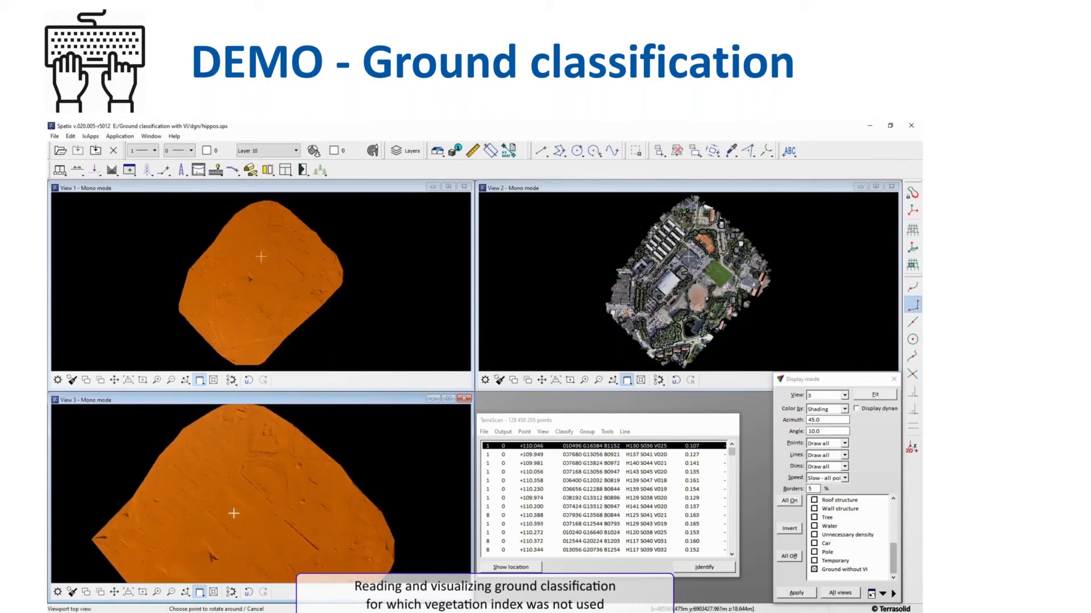
# - Open a new Mono window, then compute distances from class 20 - Ground without VI to 2 - Ground
pyautogui.click(150, 137)
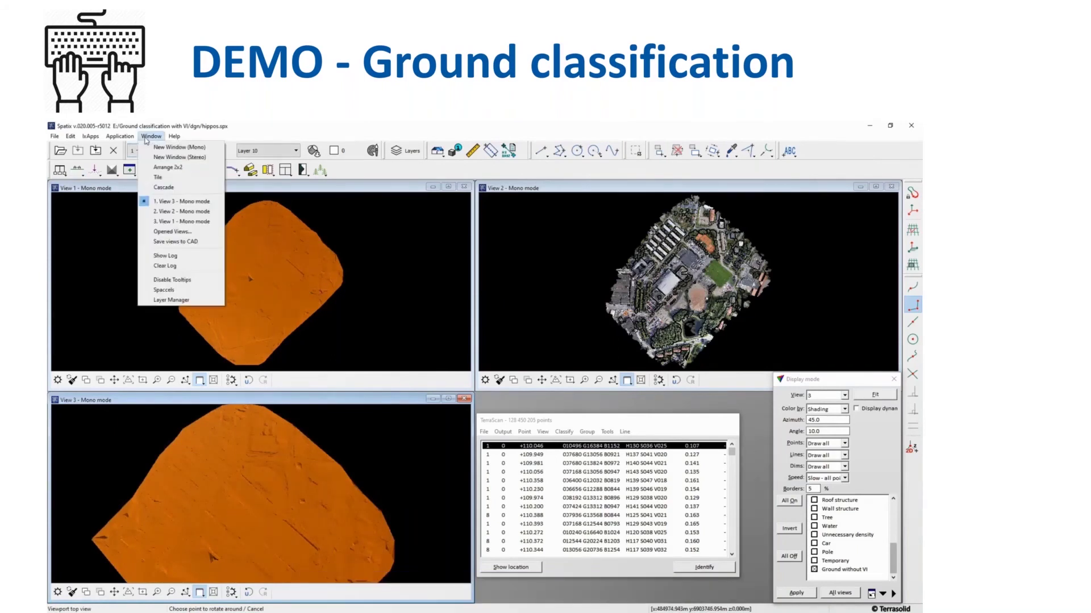
pyautogui.click(158, 149)
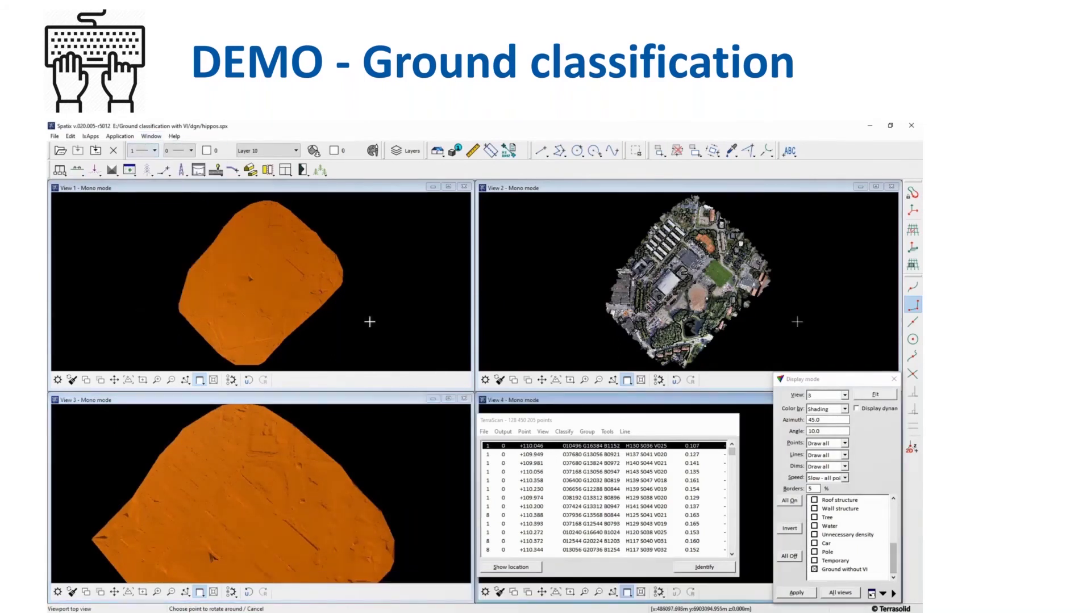
pyautogui.click(608, 432)
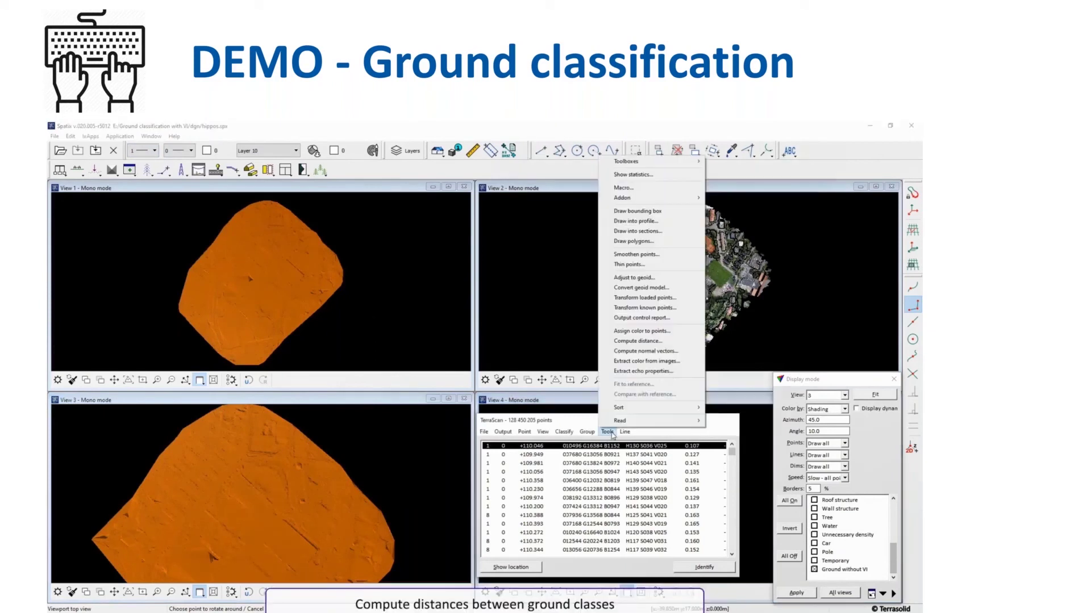
pyautogui.click(633, 341)
pyautogui.click(487, 321)
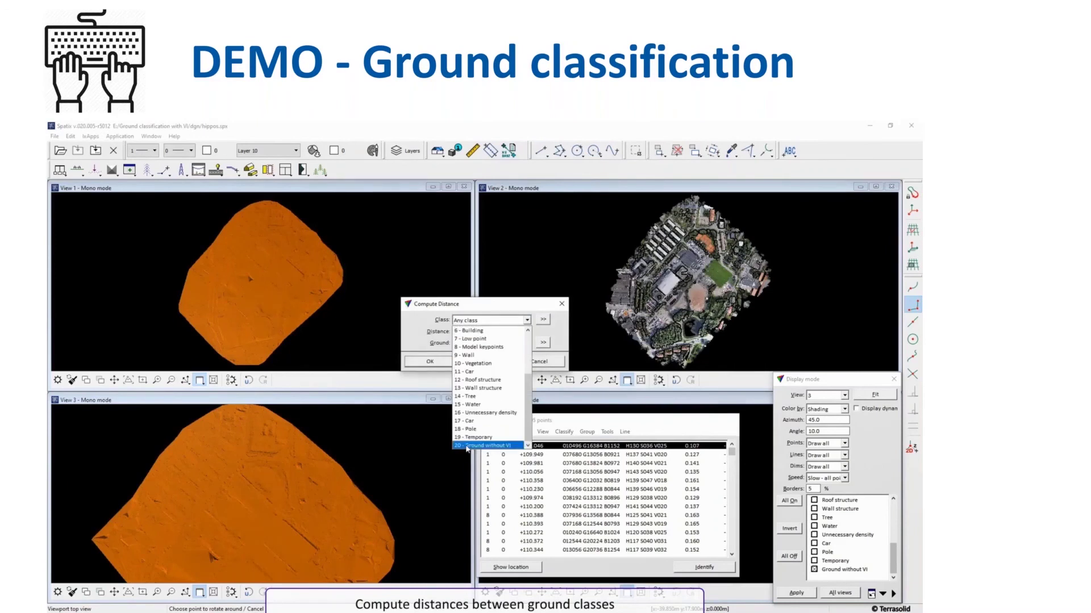
pyautogui.click(466, 446)
pyautogui.click(452, 363)
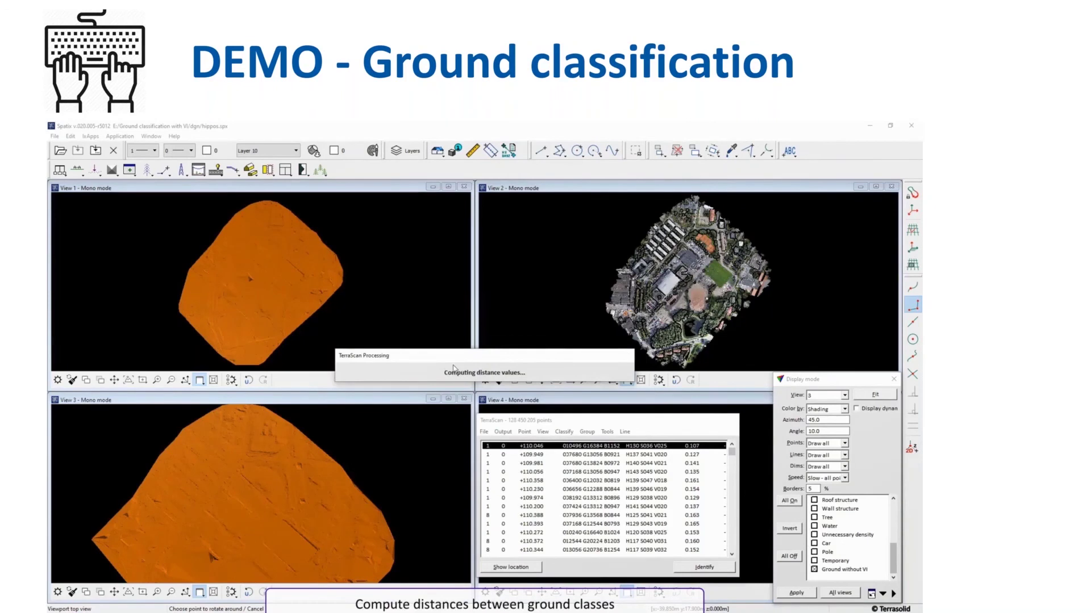
pyautogui.click(471, 377)
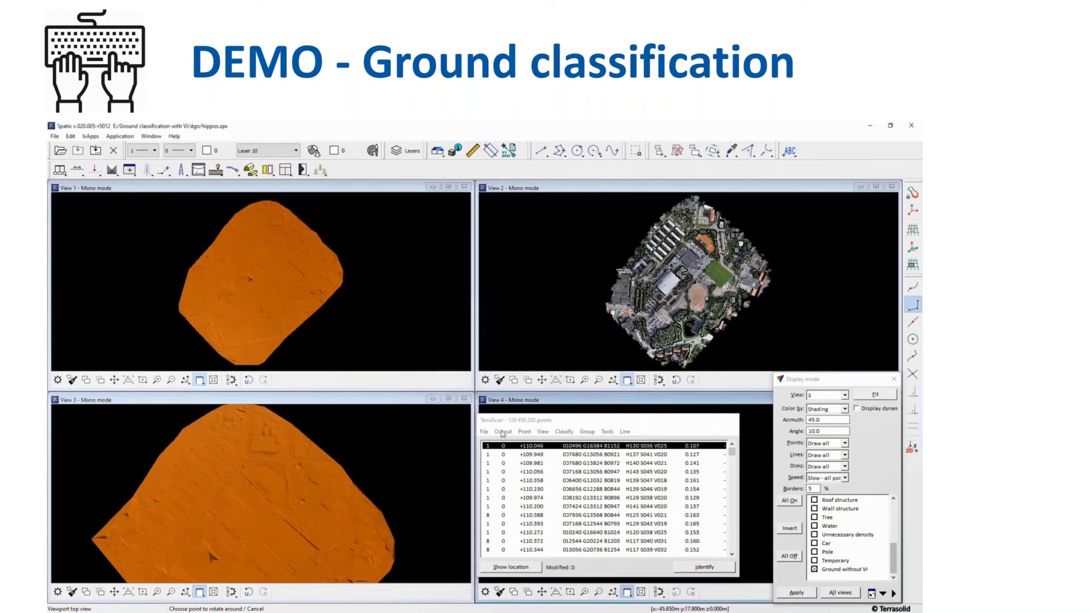
# - Shrink the point window to minimal size and move it over Views 1 and 2
pyautogui.click(541, 433)
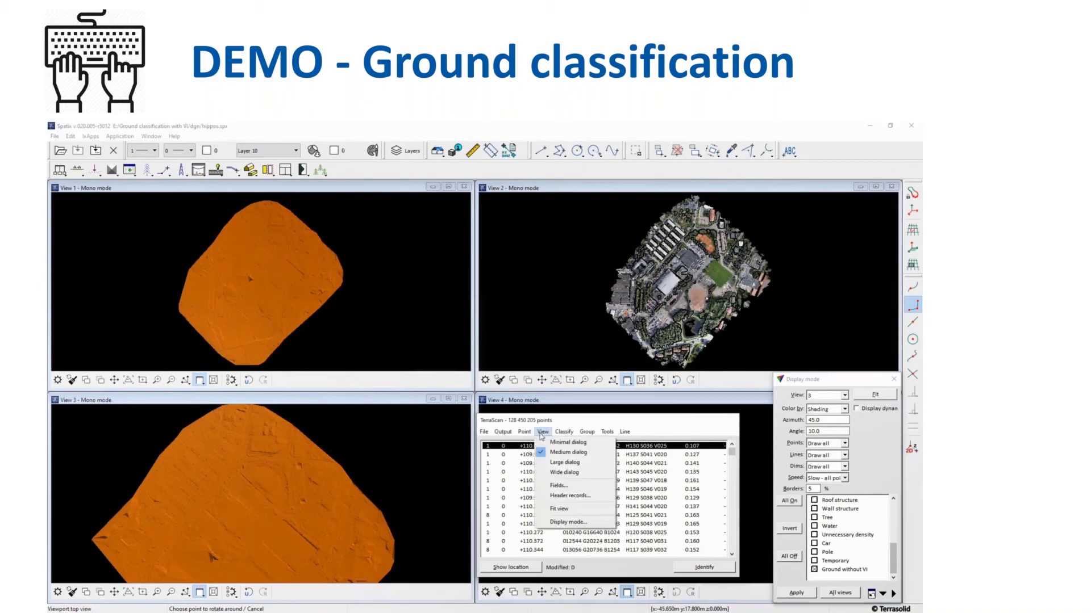
pyautogui.click(565, 442)
pyautogui.moveTo(543, 420); pyautogui.dragTo(459, 173)
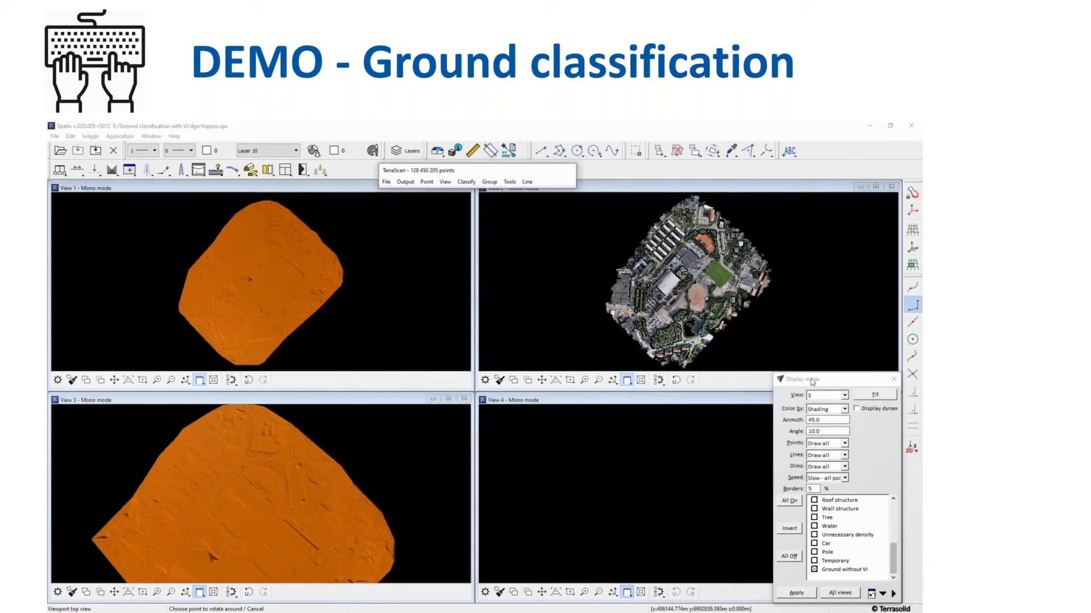
# - Colour View 4 by Distance with a range from -10 to 10
pyautogui.click(826, 395)
pyautogui.click(824, 432)
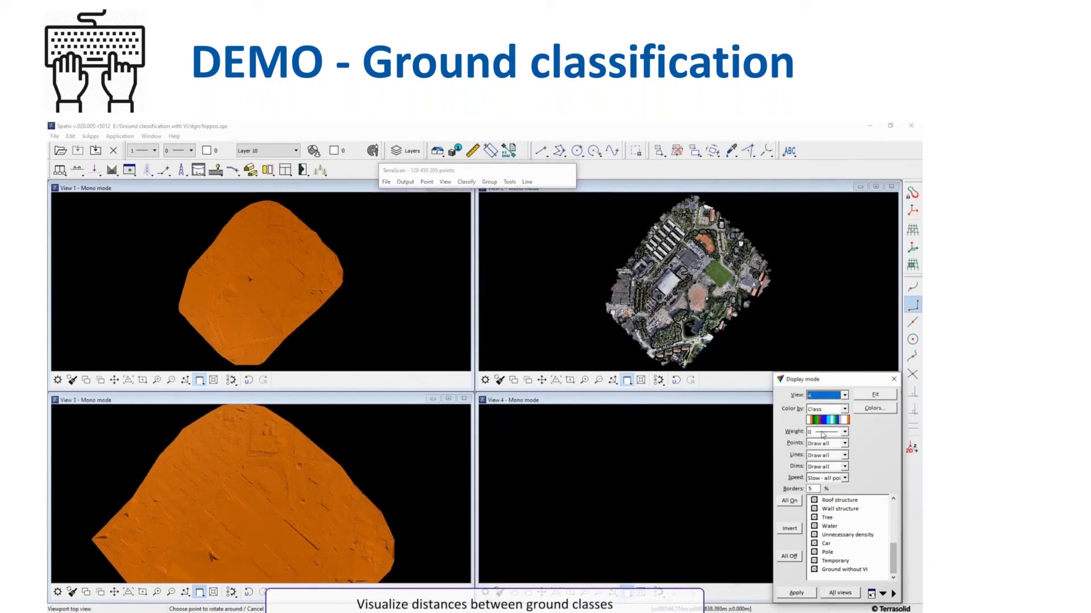
pyautogui.click(828, 410)
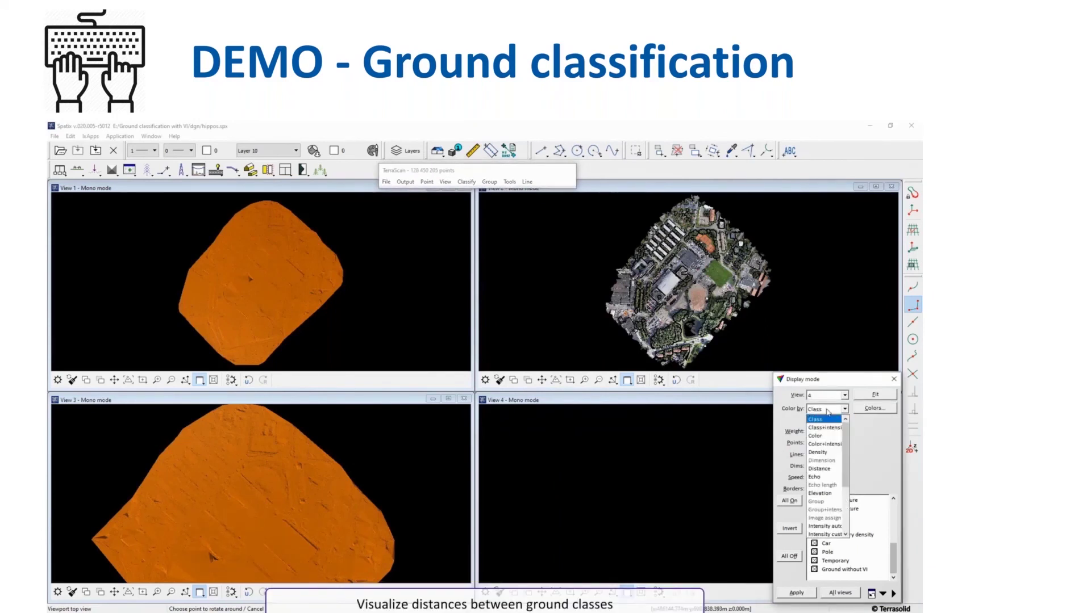
pyautogui.click(822, 470)
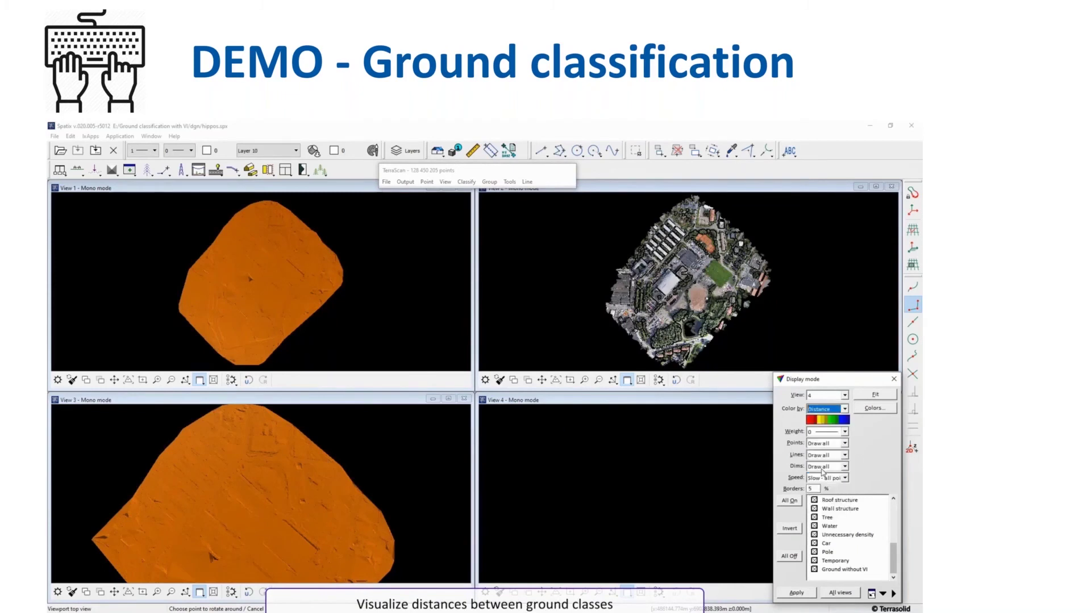
pyautogui.click(874, 408)
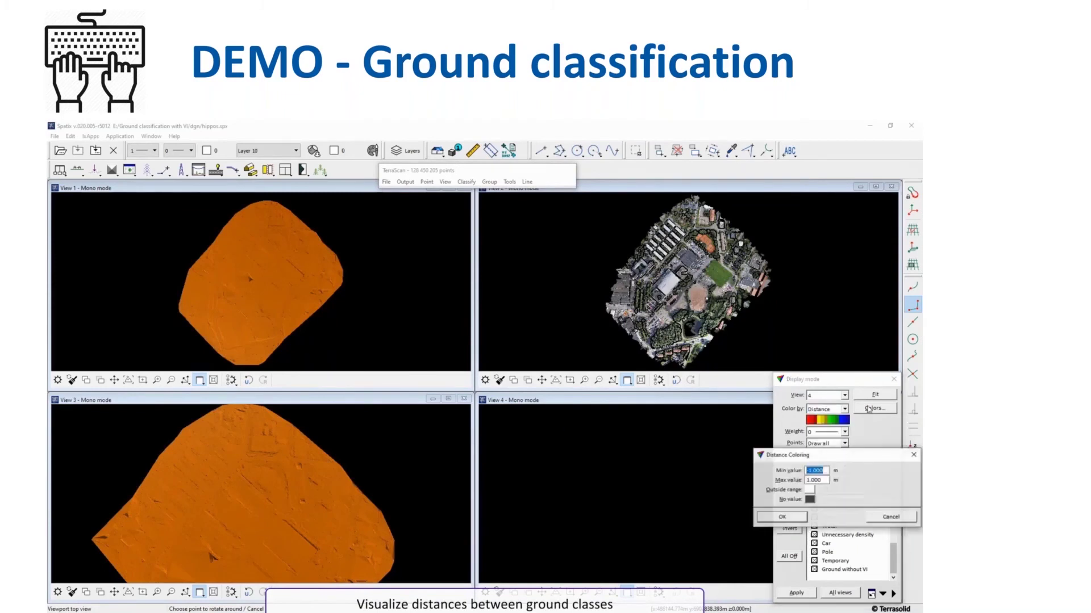
pyautogui.click(821, 471)
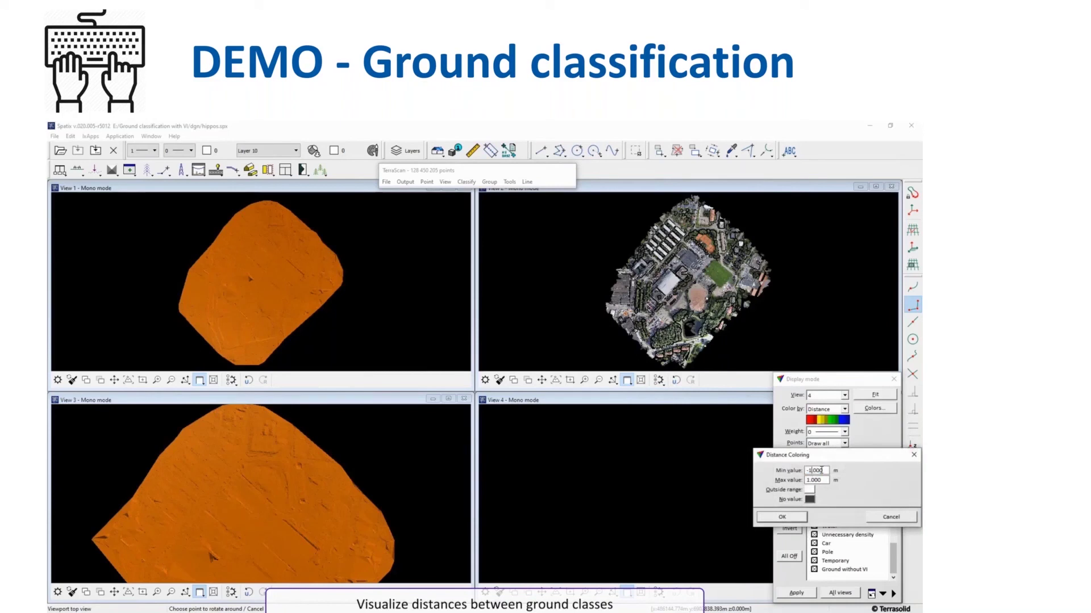
pyautogui.write('0')
pyautogui.click(808, 480)
pyautogui.write('0')
pyautogui.click(782, 518)
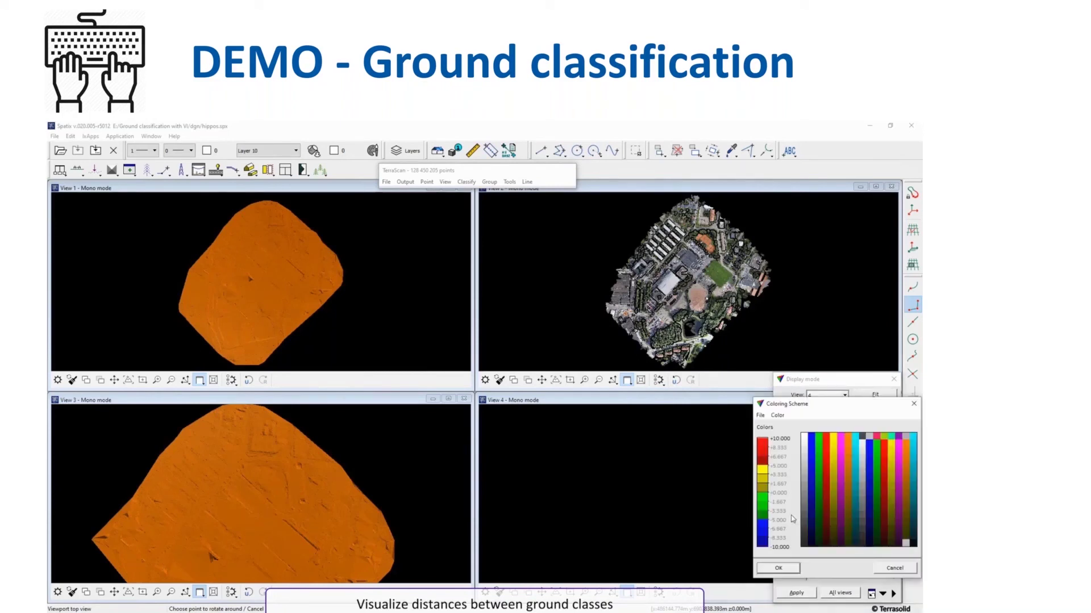
# - Load the neg.clr colour scheme for View 4's distance colouring
pyautogui.click(761, 415)
pyautogui.click(777, 426)
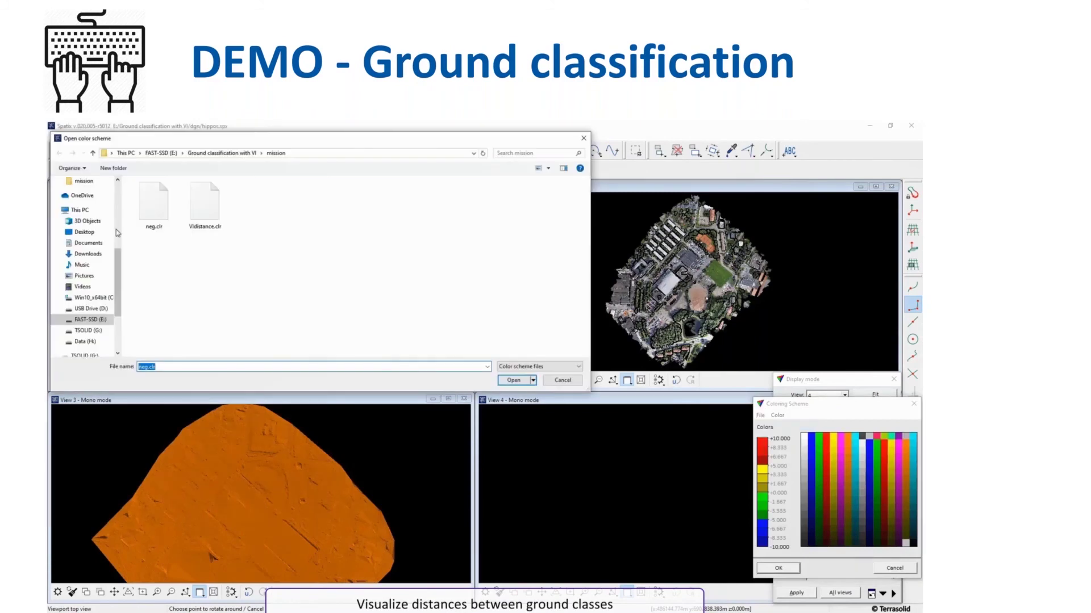
pyautogui.click(141, 193)
pyautogui.doubleClick(141, 193)
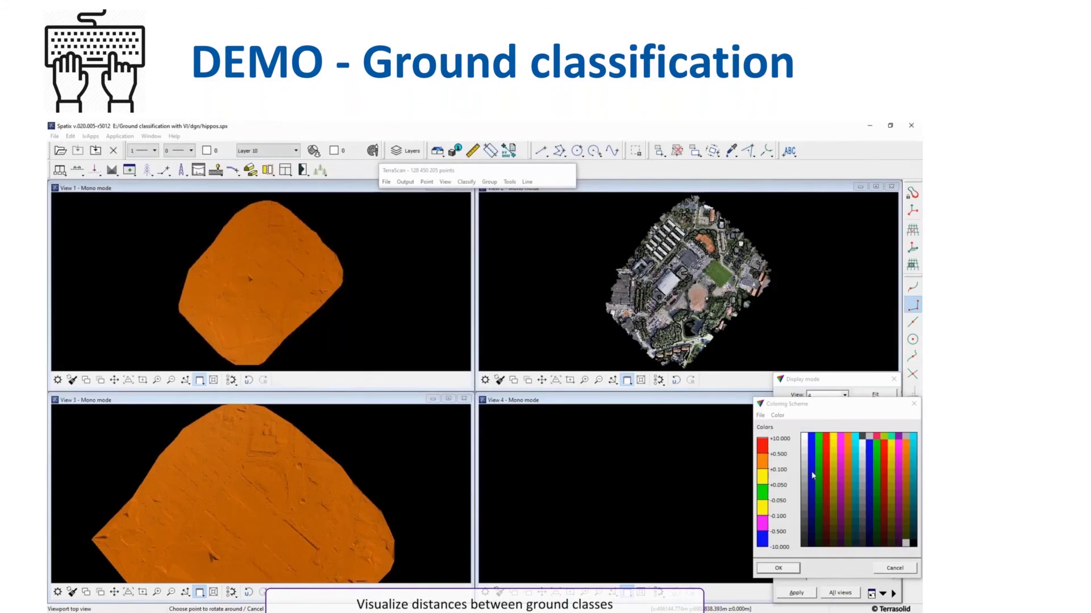
pyautogui.click(789, 569)
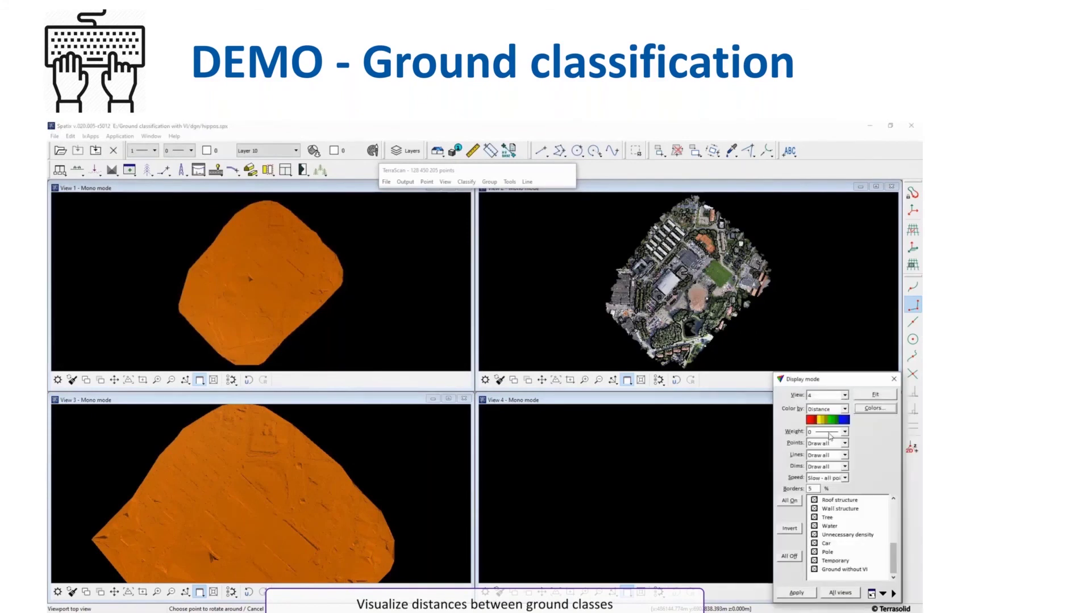
# - Show only Ground without VI in View 4 at point weight 2, applied and fitted
pyautogui.click(844, 433)
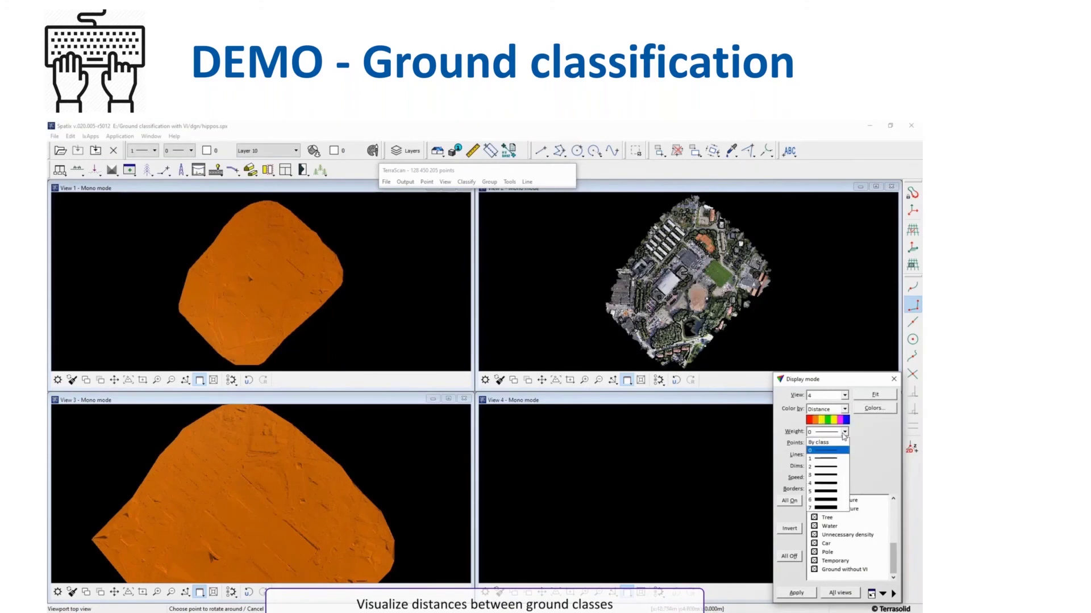
pyautogui.click(836, 467)
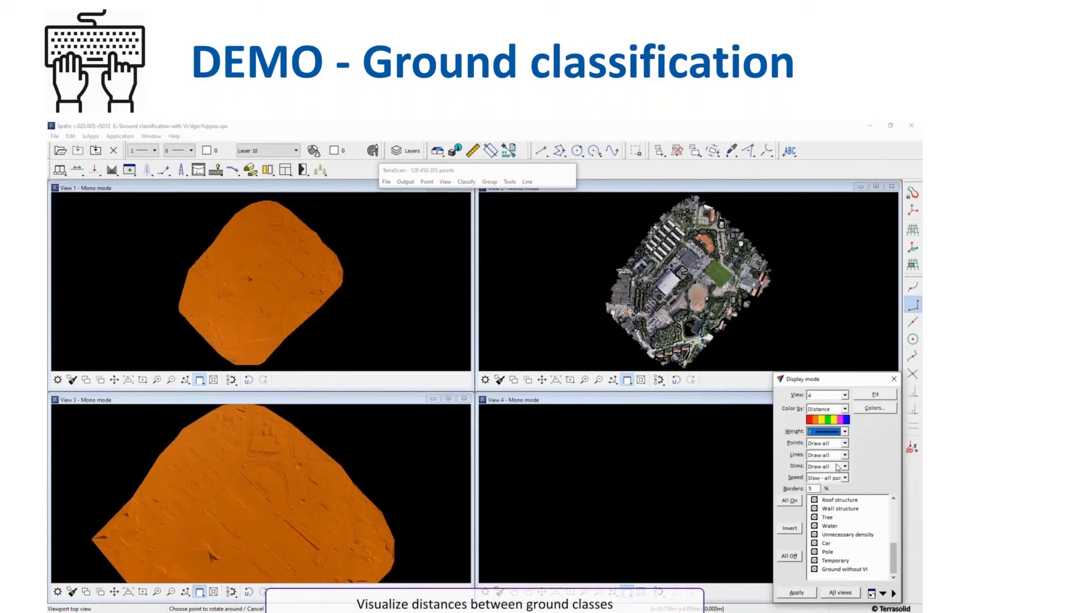
pyautogui.click(794, 557)
pyautogui.click(816, 570)
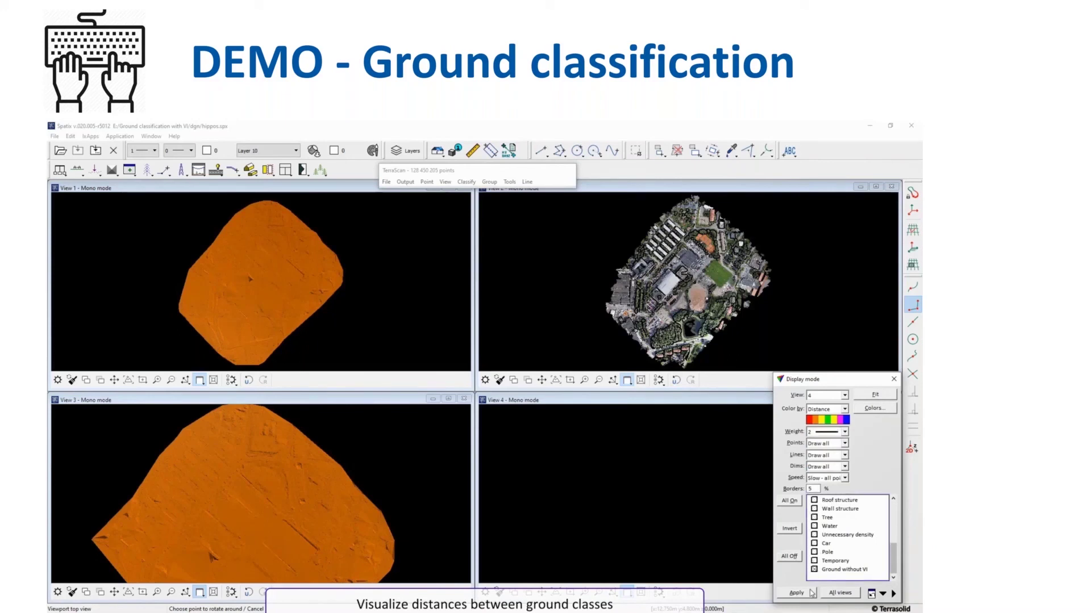
pyautogui.click(811, 593)
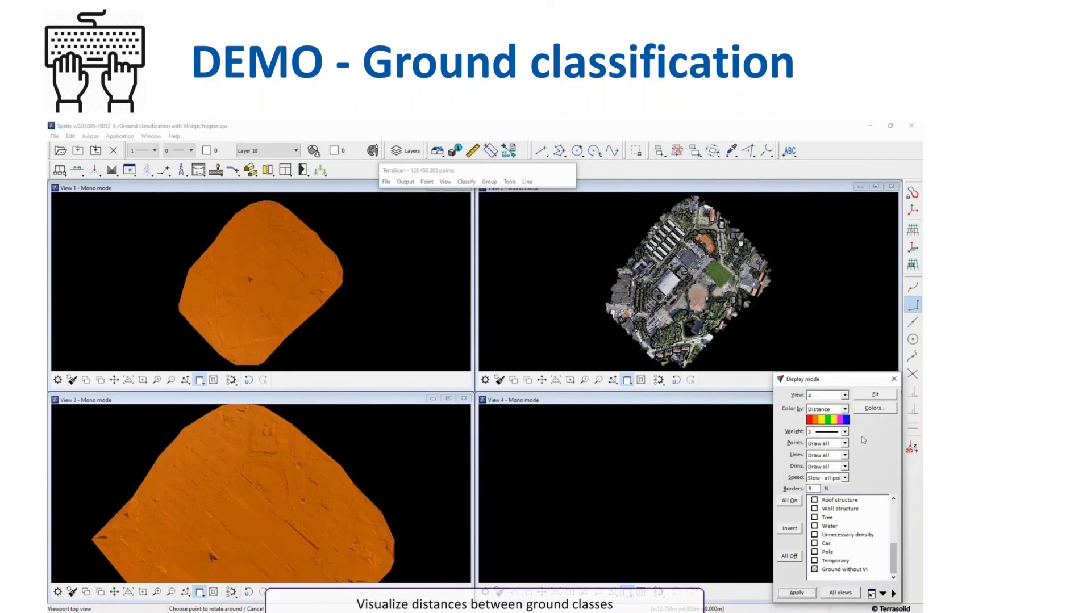
pyautogui.click(868, 397)
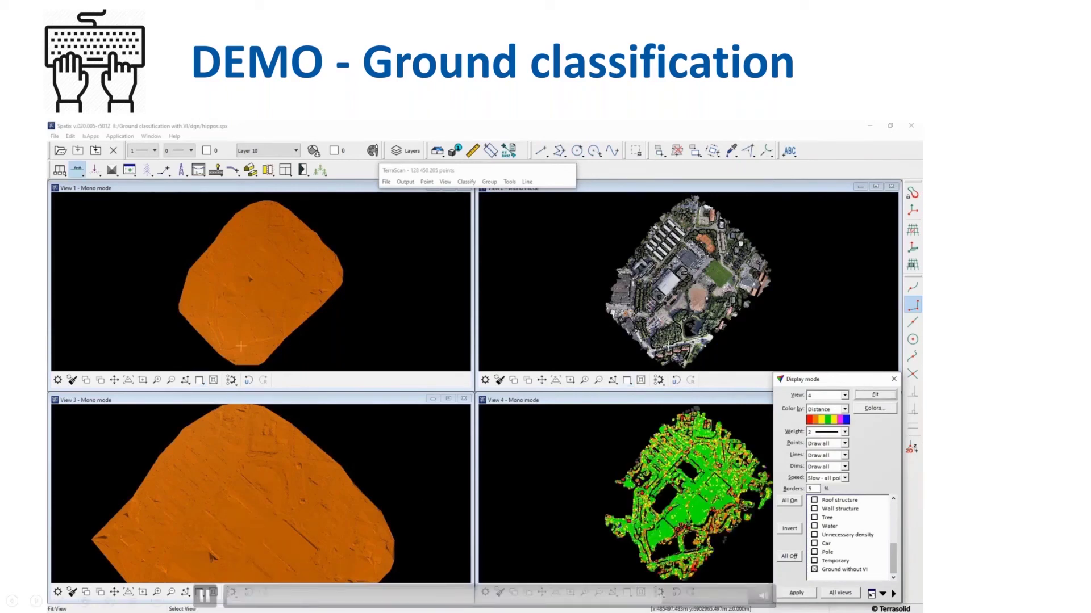
# - Pause the demo video at the Synchronize Views settings with View 2 matching View 1
pyautogui.click(206, 595)
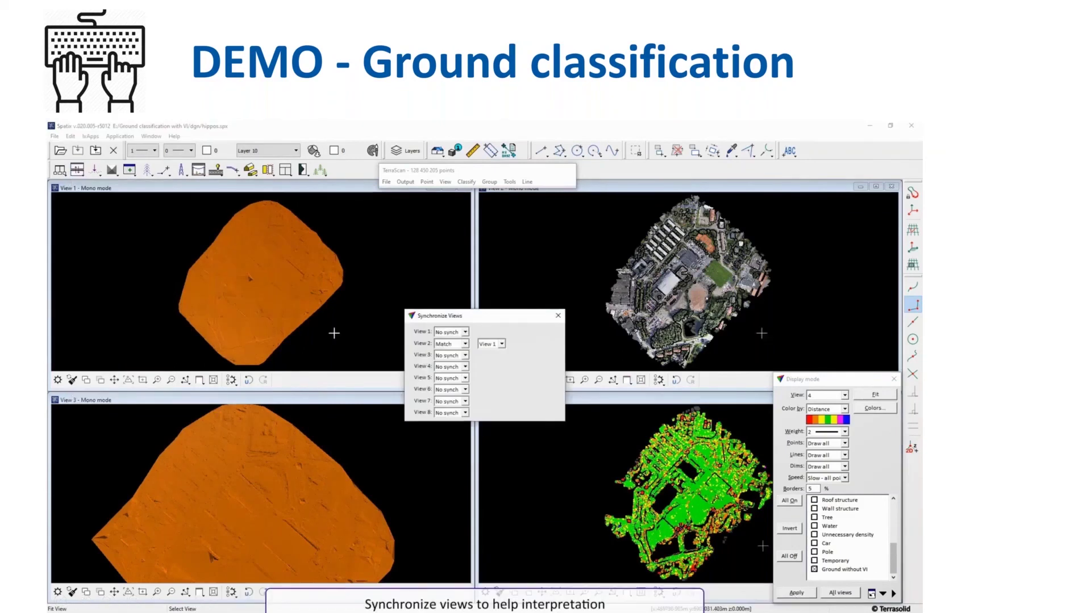
# - Skip ahead in the demo video and pause it at the x2 zoom-in of all views
pyautogui.click(684, 603)
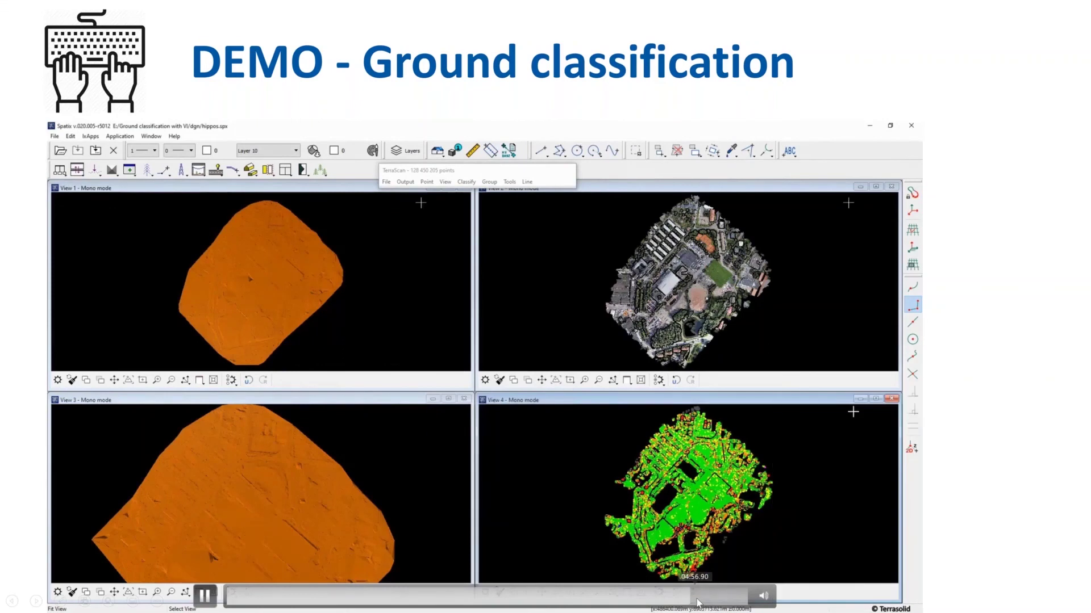
pyautogui.click(206, 596)
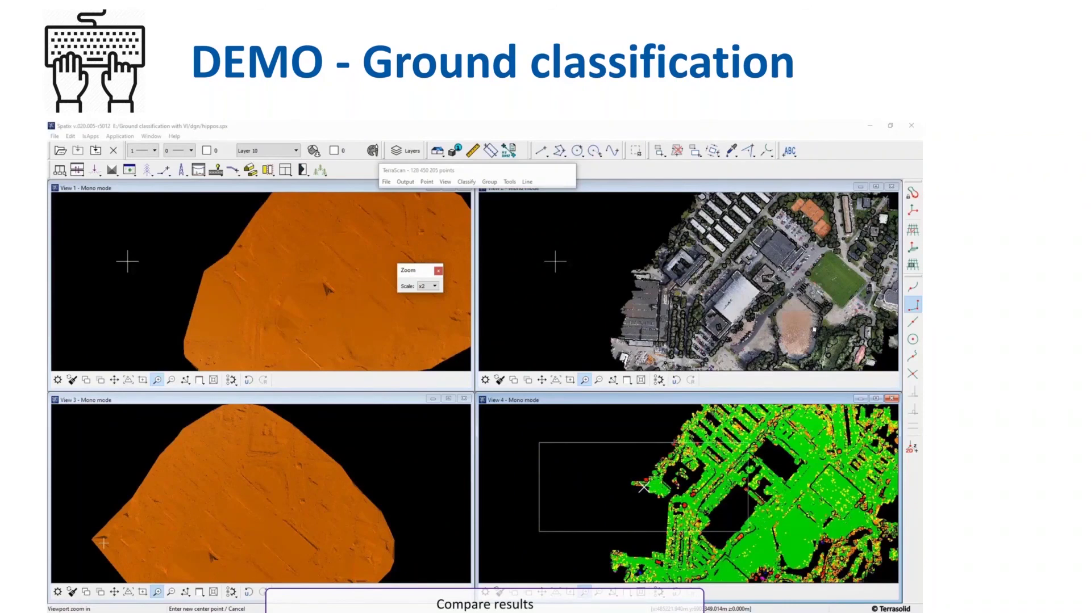
# - Play the demo video and pause once all four views show the parking lot
pyautogui.moveTo(206, 596)
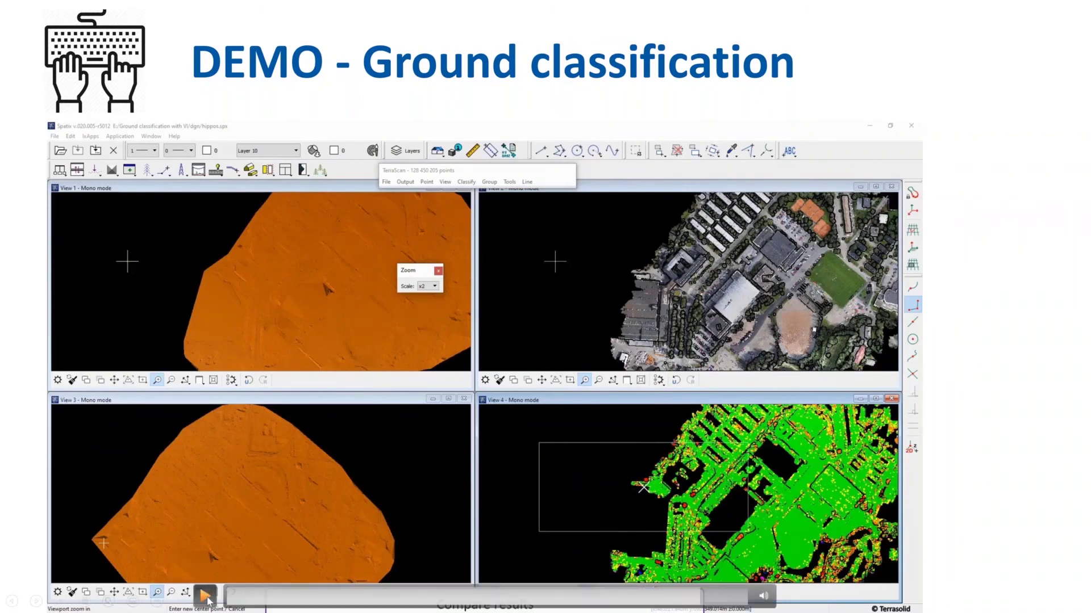
pyautogui.click(206, 595)
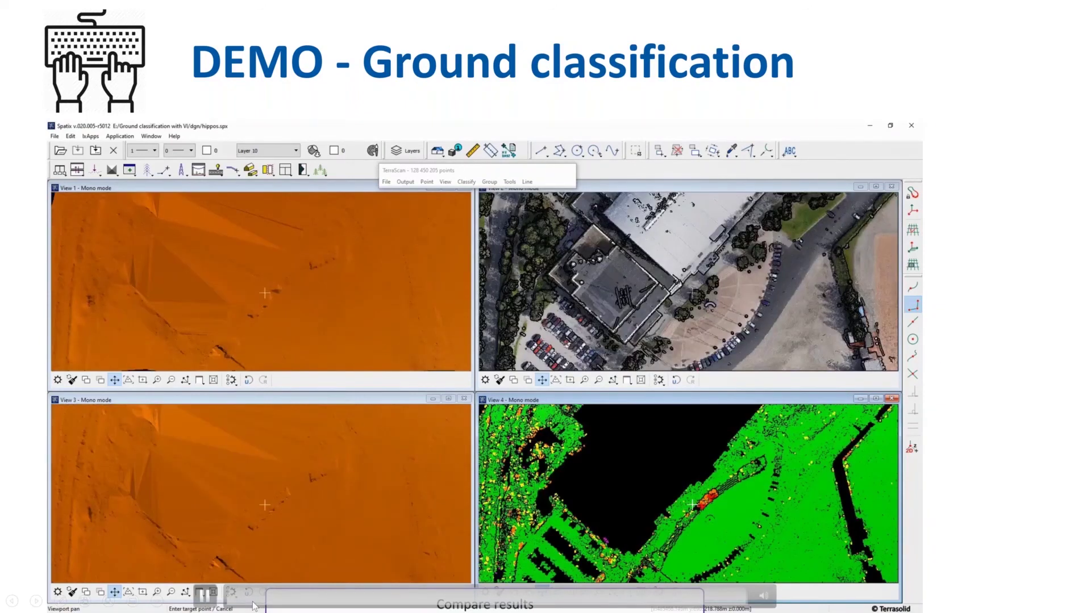
pyautogui.click(205, 596)
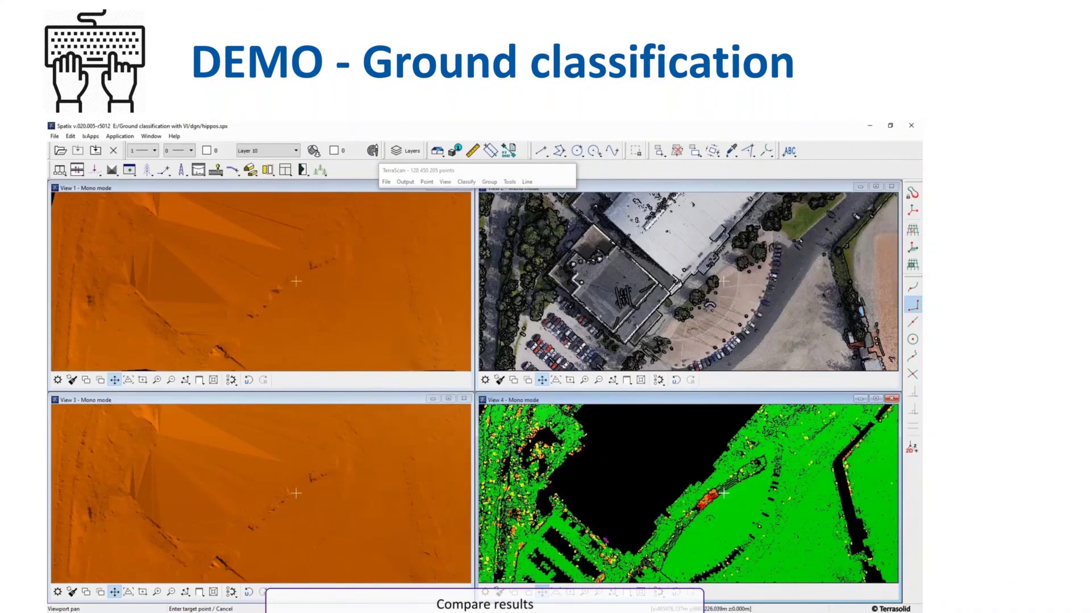
pyautogui.moveTo(209, 598)
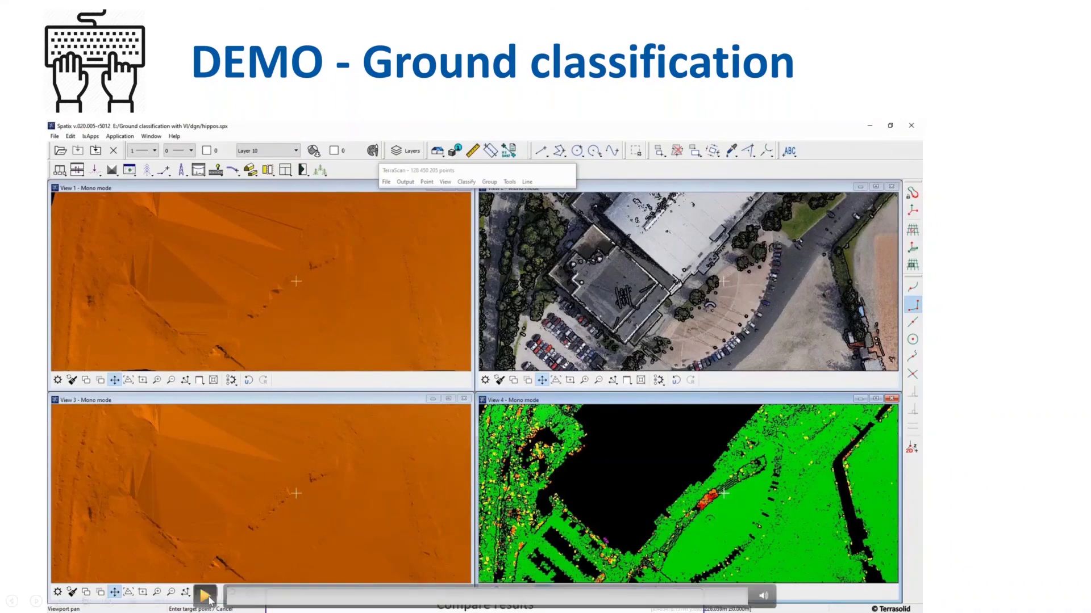